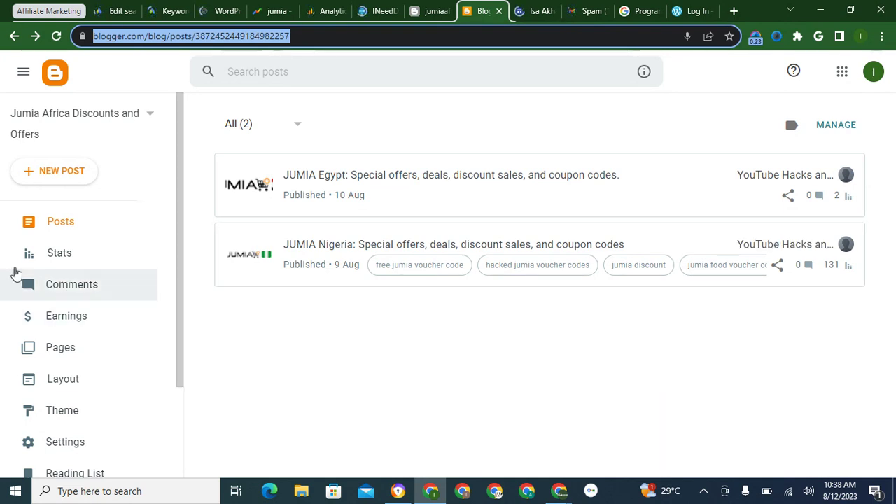
- Open the blog's stats and examine the Last 7 days figures for the latest post, blog views, posts and pages
{"action": "left_click", "coordinate": [50, 257]}
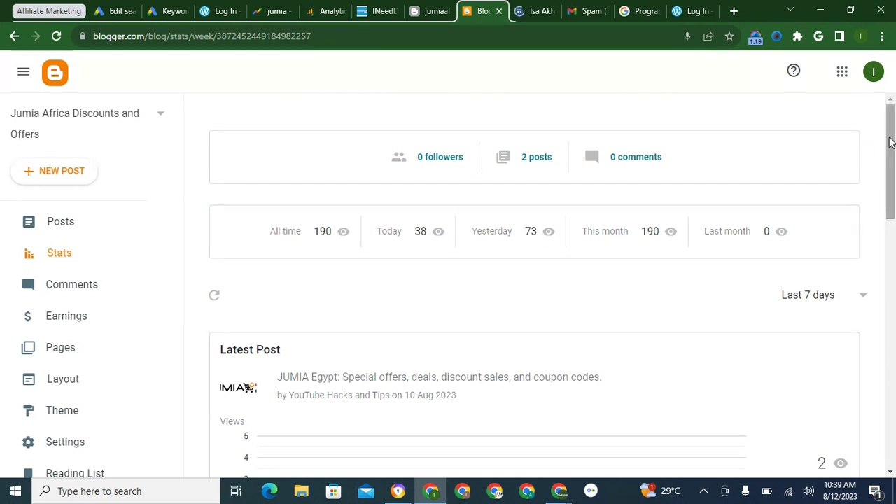
{"action": "scroll", "coordinate": [686, 140], "scroll_direction": "down", "scroll_amount": 2}
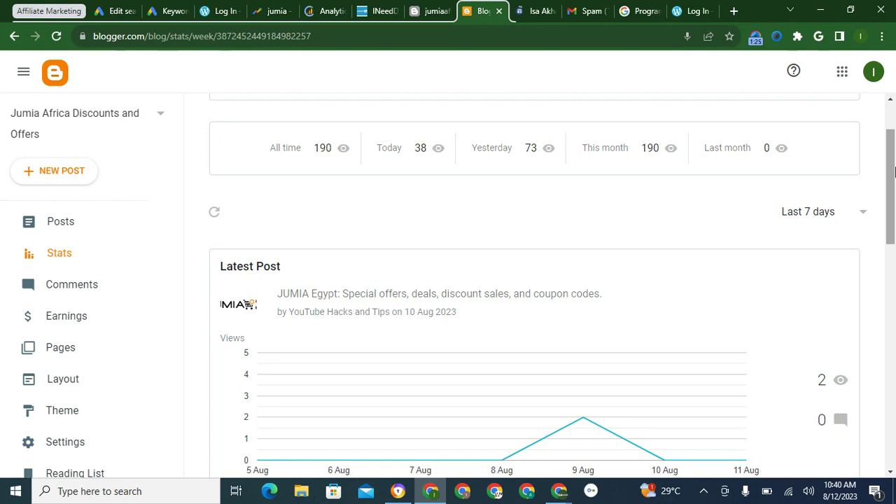
{"action": "scroll", "coordinate": [591, 322], "scroll_direction": "down", "scroll_amount": 2}
{"action": "mouse_move", "coordinate": [584, 301]}
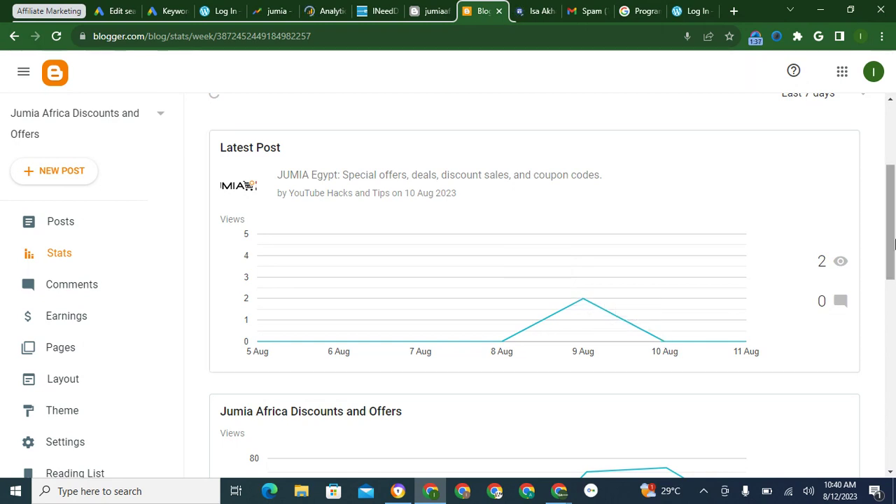
{"action": "scroll", "coordinate": [884, 182], "scroll_direction": "down", "scroll_amount": 3}
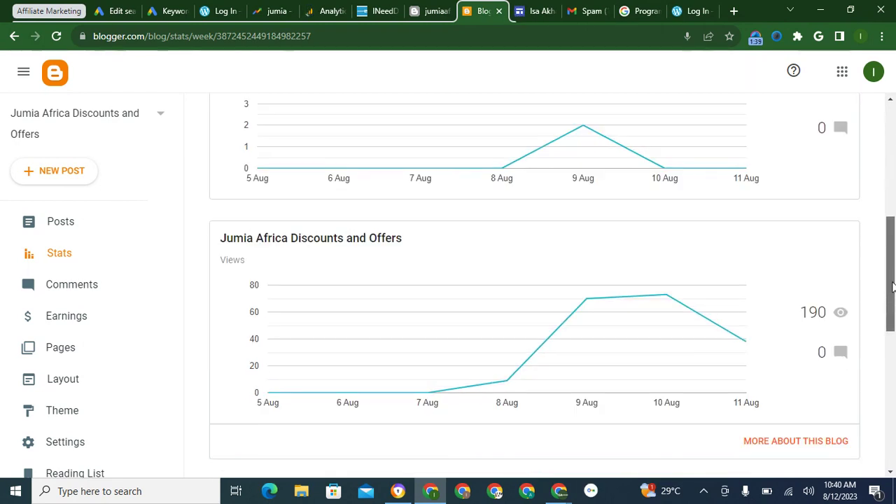
{"action": "scroll", "coordinate": [893, 301], "scroll_direction": "down", "scroll_amount": 1}
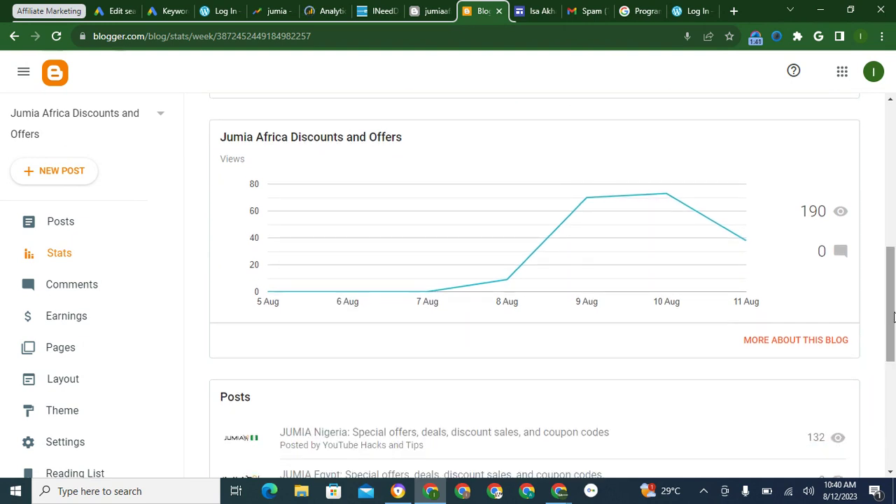
{"action": "mouse_move", "coordinate": [747, 245]}
{"action": "scroll", "coordinate": [893, 277], "scroll_direction": "down", "scroll_amount": 3}
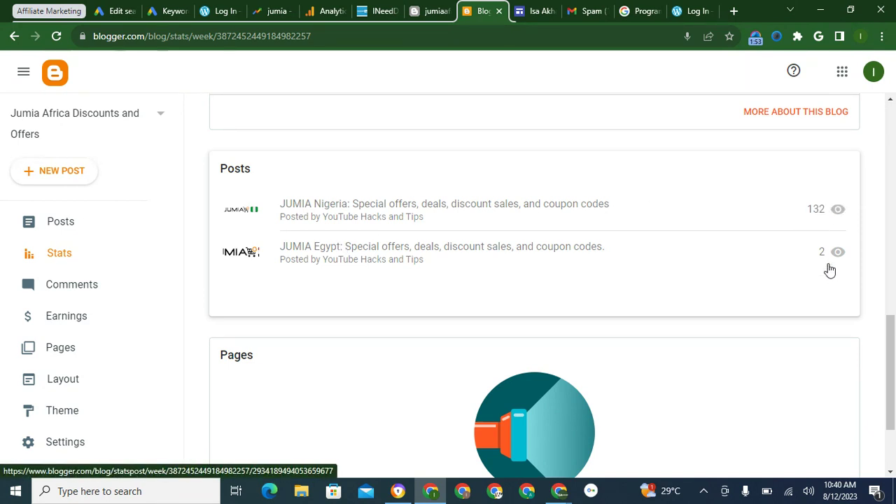
{"action": "left_click_drag", "start_coordinate": [891, 371], "coordinate": [894, 400]}
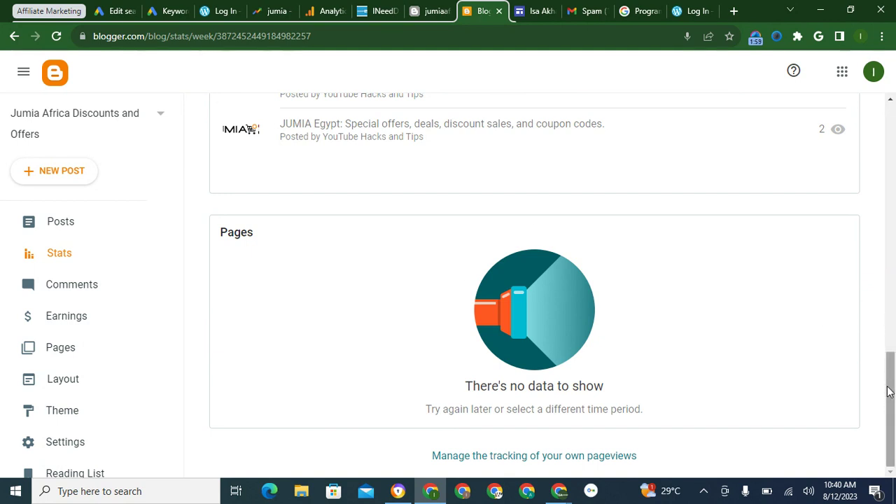
{"action": "left_click_drag", "start_coordinate": [890, 390], "coordinate": [889, 136]}
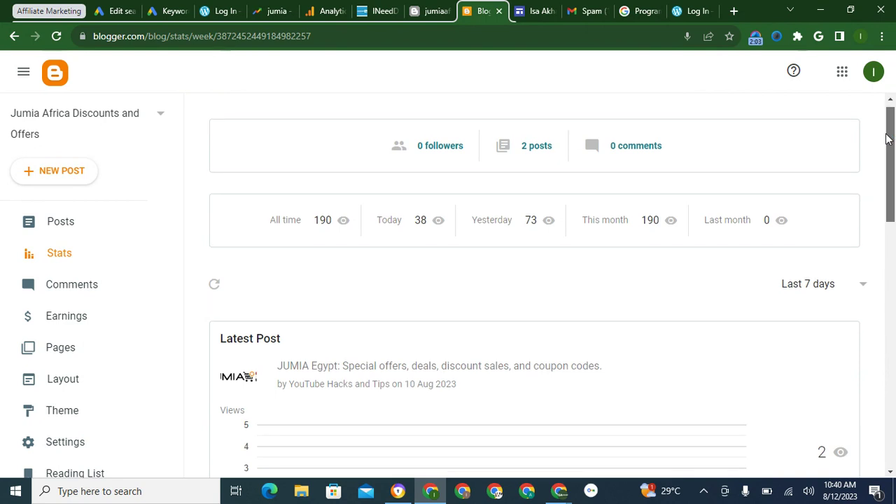
- Set the stats period to Last 24 hours and review the blog's overview counts and views chart
{"action": "left_click_drag", "start_coordinate": [889, 138], "coordinate": [874, 174]}
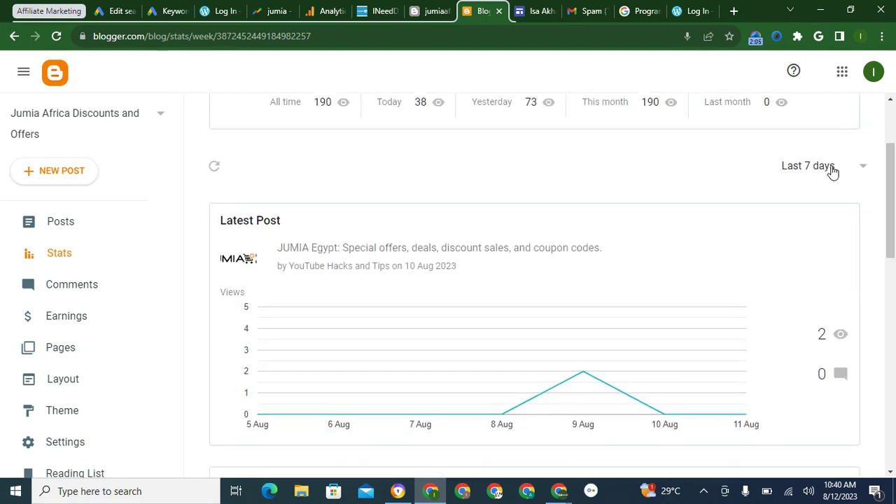
{"action": "left_click", "coordinate": [831, 171]}
{"action": "left_click", "coordinate": [813, 198]}
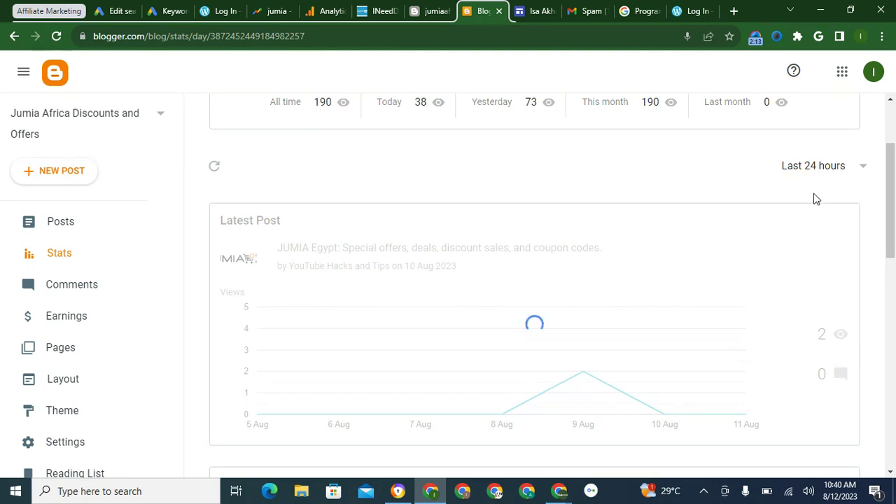
{"action": "left_click_drag", "start_coordinate": [893, 175], "coordinate": [893, 144]}
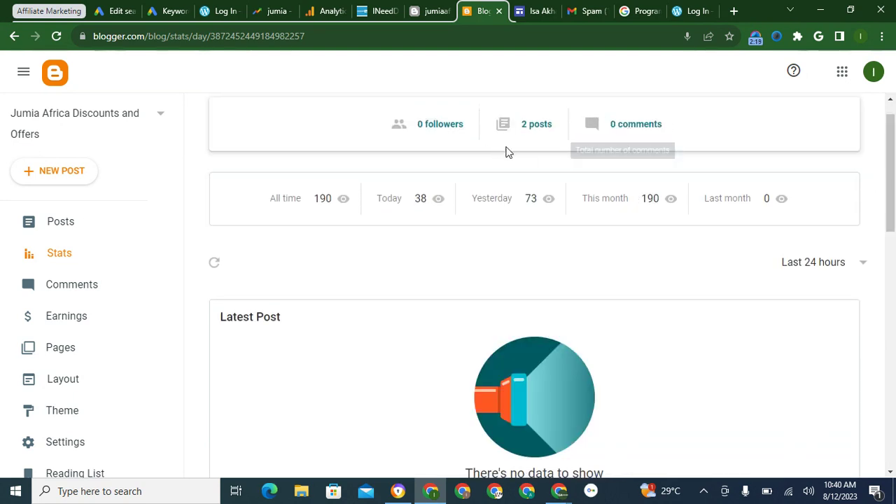
{"action": "left_click_drag", "start_coordinate": [893, 192], "coordinate": [895, 315]}
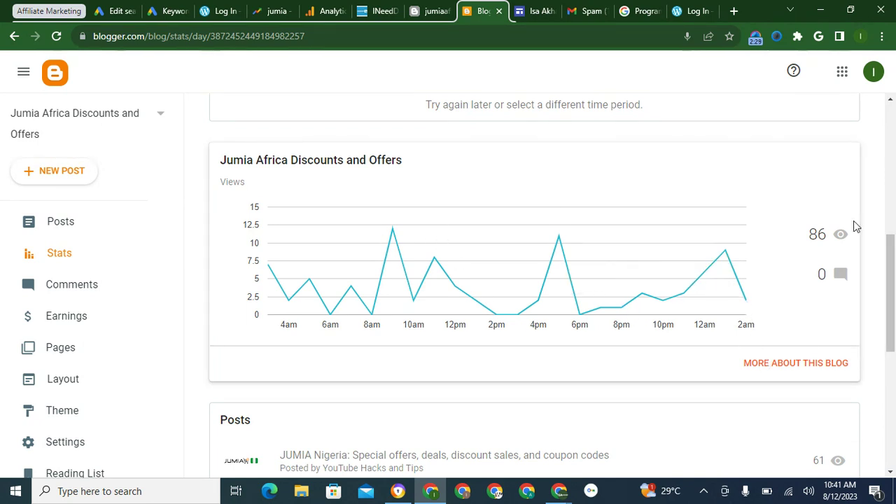
{"action": "left_click_drag", "start_coordinate": [893, 245], "coordinate": [894, 294]}
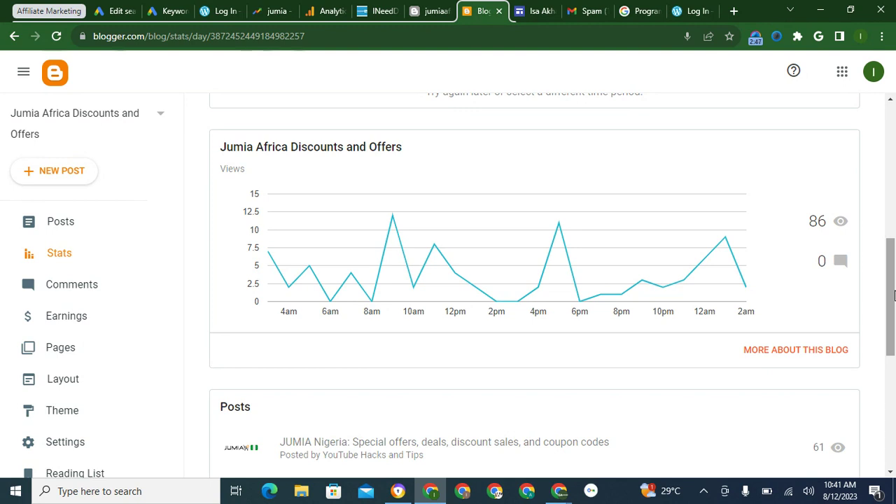
{"action": "left_click_drag", "start_coordinate": [894, 295], "coordinate": [894, 143]}
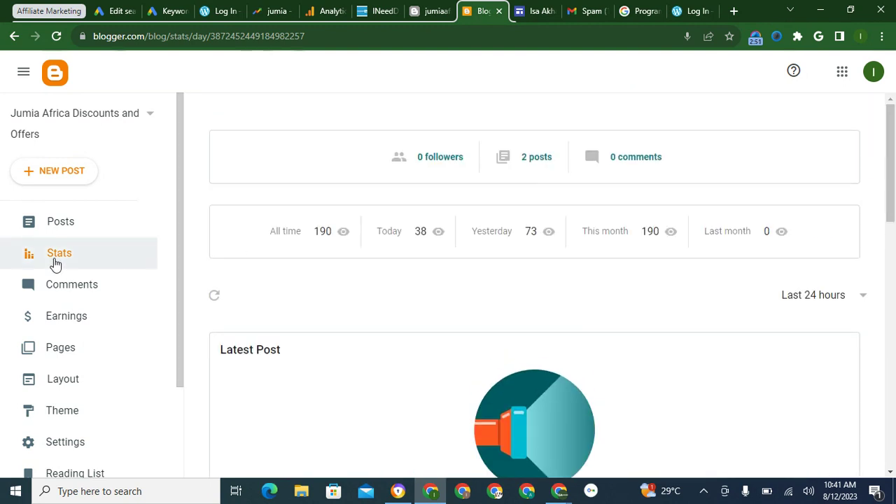
- Open the detailed statistics for the whole blog and examine the views, top referrers, referring URLs, browsers and operating systems
{"action": "left_click_drag", "start_coordinate": [894, 203], "coordinate": [895, 345]}
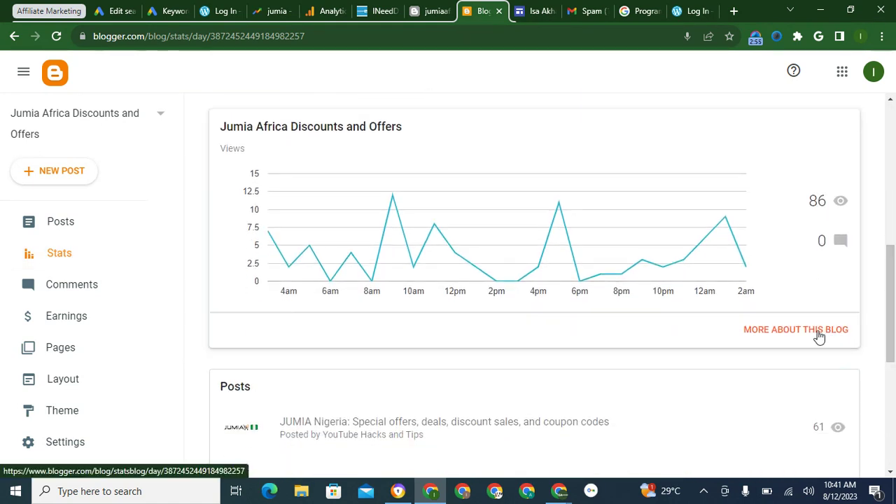
{"action": "left_click", "coordinate": [819, 335]}
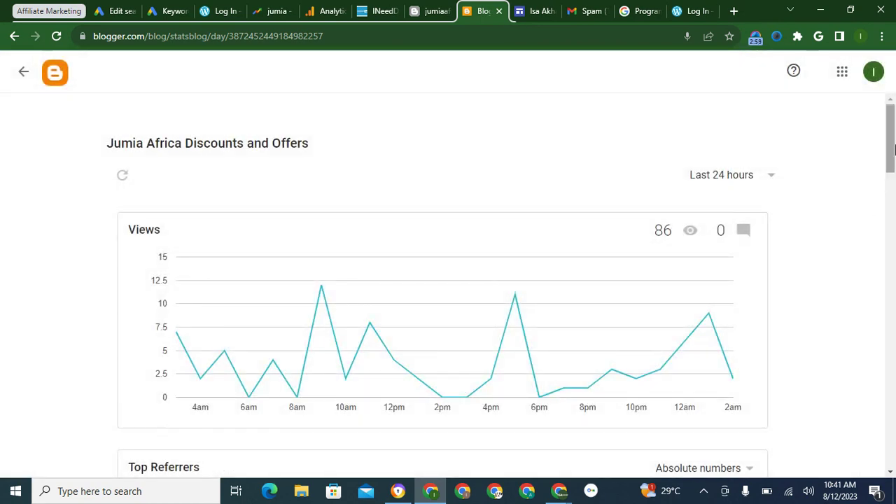
{"action": "left_click_drag", "start_coordinate": [894, 157], "coordinate": [893, 181]}
{"action": "scroll", "coordinate": [600, 180], "scroll_direction": "down", "scroll_amount": 3}
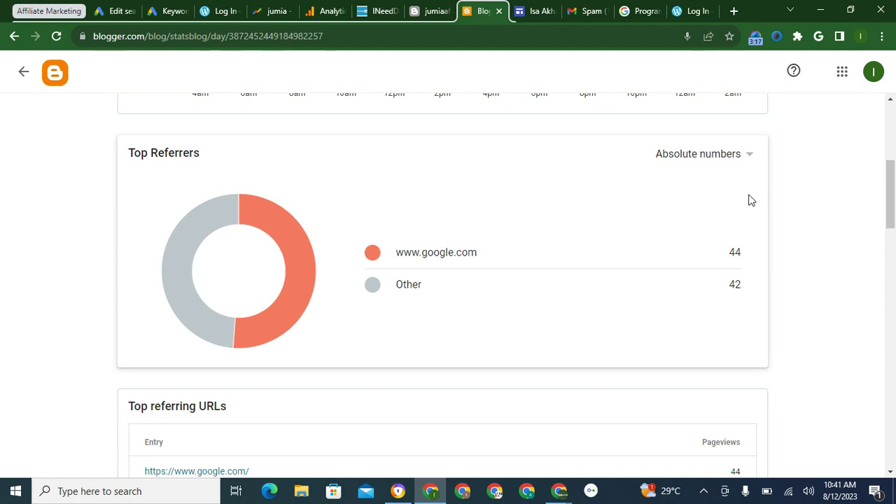
{"action": "left_click_drag", "start_coordinate": [892, 203], "coordinate": [892, 243]}
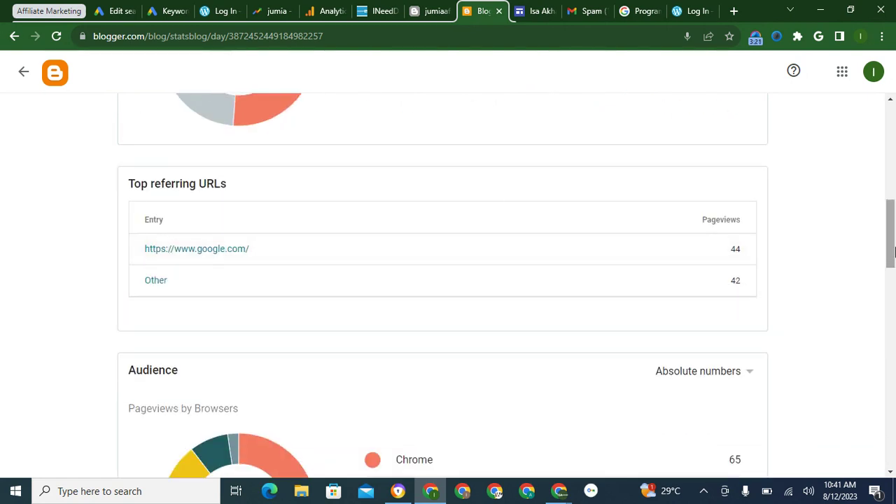
{"action": "left_click_drag", "start_coordinate": [894, 252], "coordinate": [894, 296]}
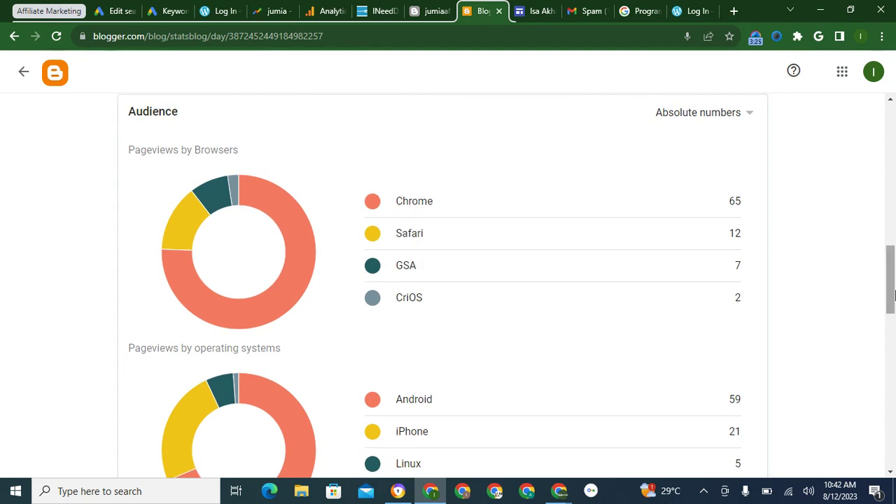
{"action": "scroll", "coordinate": [893, 297], "scroll_direction": "down", "scroll_amount": 2}
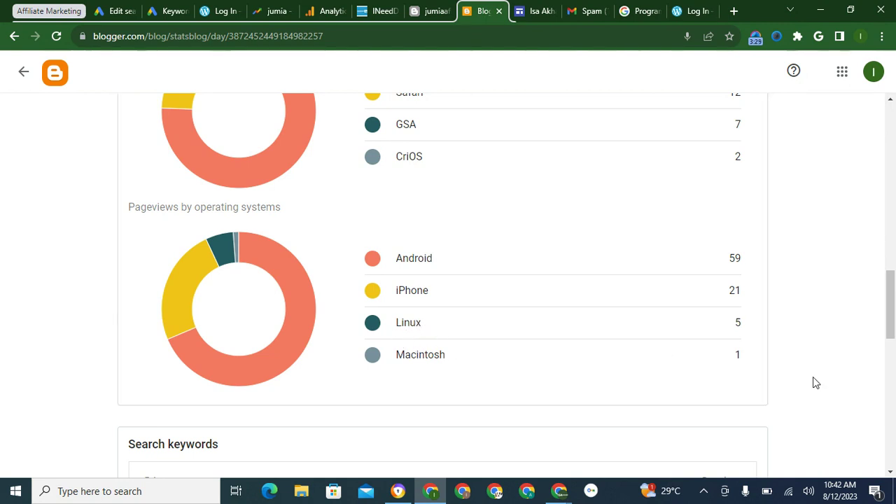
- Examine the search keywords and the Top Locations map, checking the highlighted countries and the country breakdown
{"action": "left_click_drag", "start_coordinate": [892, 315], "coordinate": [895, 369]}
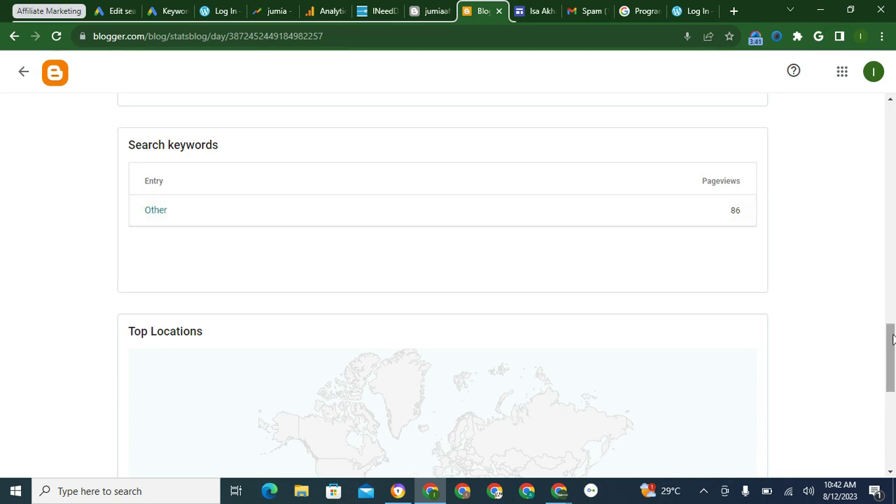
{"action": "scroll", "coordinate": [627, 313], "scroll_direction": "down", "scroll_amount": 4}
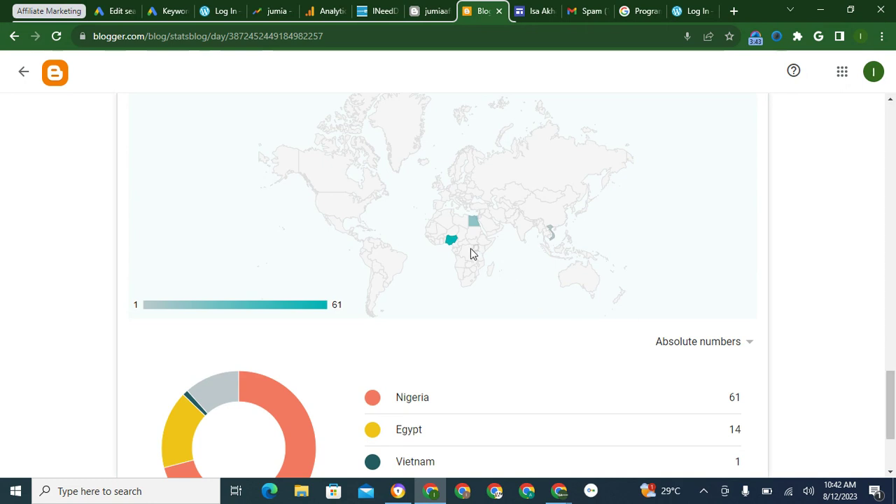
{"action": "mouse_move", "coordinate": [476, 227]}
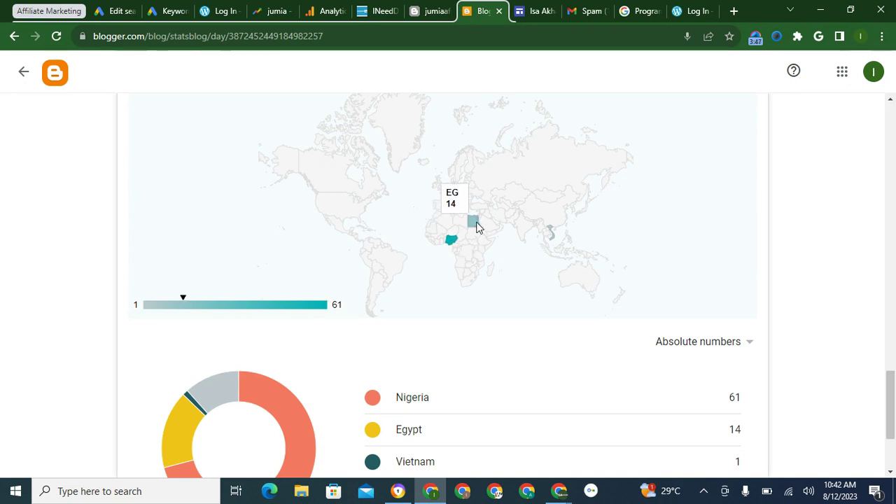
{"action": "mouse_move", "coordinate": [551, 232]}
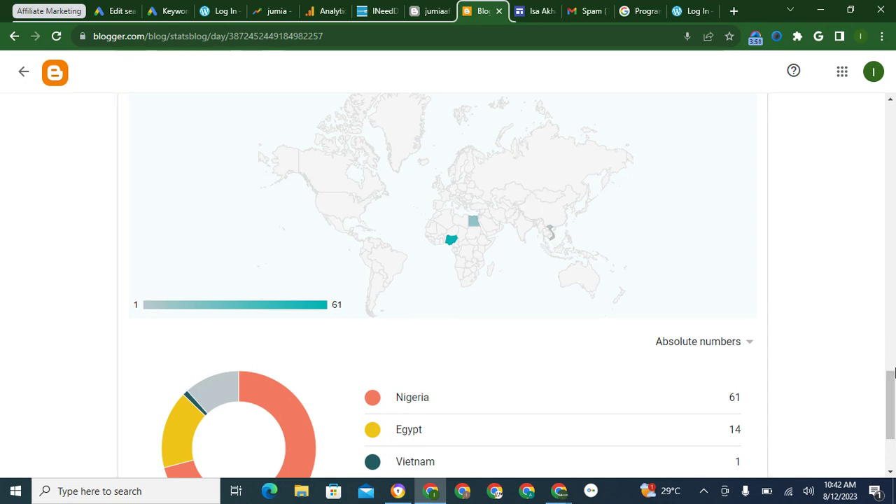
{"action": "left_click_drag", "start_coordinate": [892, 393], "coordinate": [893, 434]}
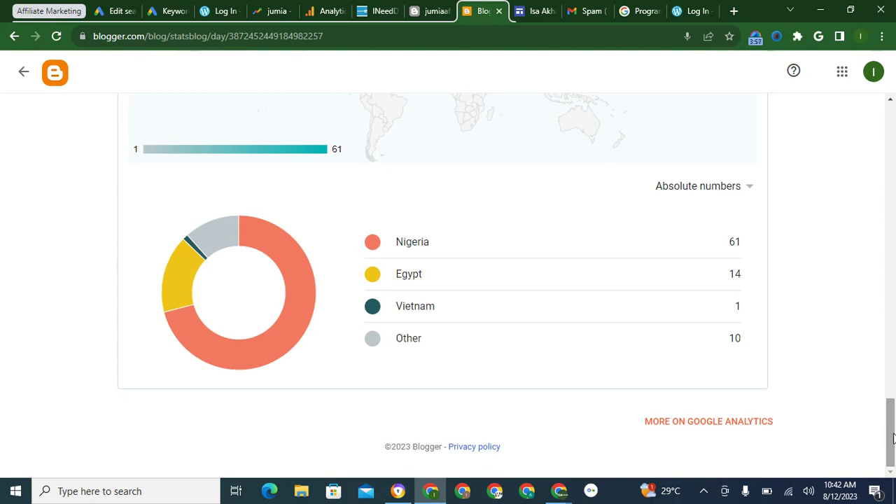
- Open Google Analytics from the blog's detailed statistics and view the list of accounts and properties
{"action": "left_click", "coordinate": [704, 423]}
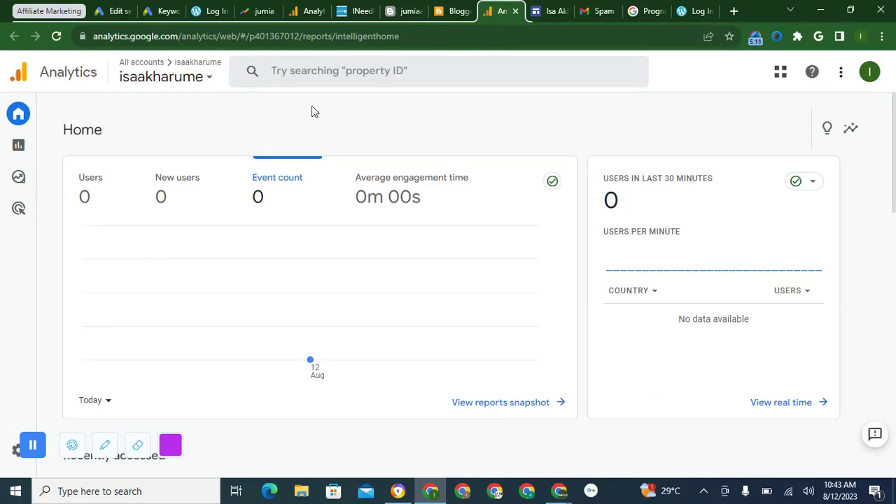
{"action": "left_click", "coordinate": [201, 88]}
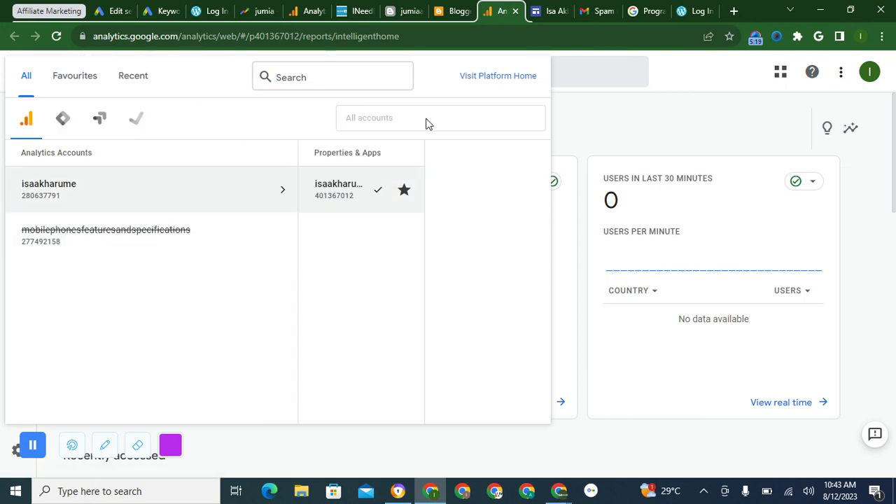
{"action": "left_click", "coordinate": [677, 116]}
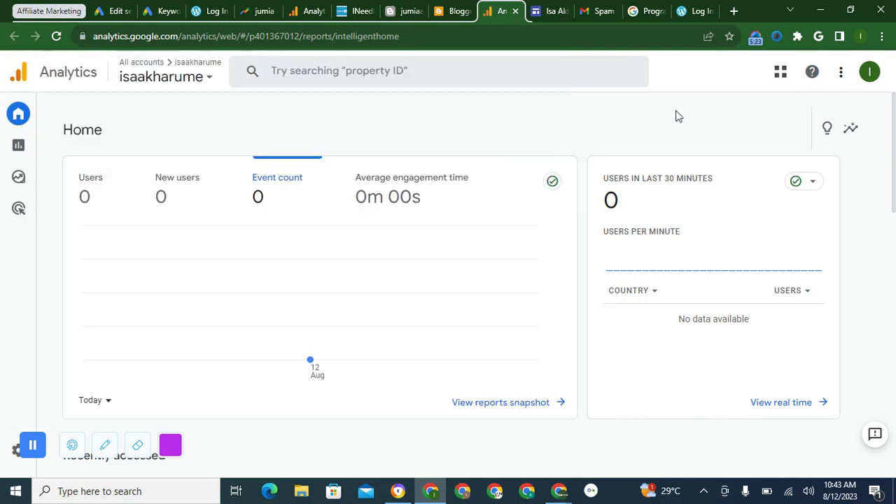
- Return to Blogger and open the Google Analytics Measurement ID entry in the blog's basic settings
{"action": "left_click", "coordinate": [456, 13]}
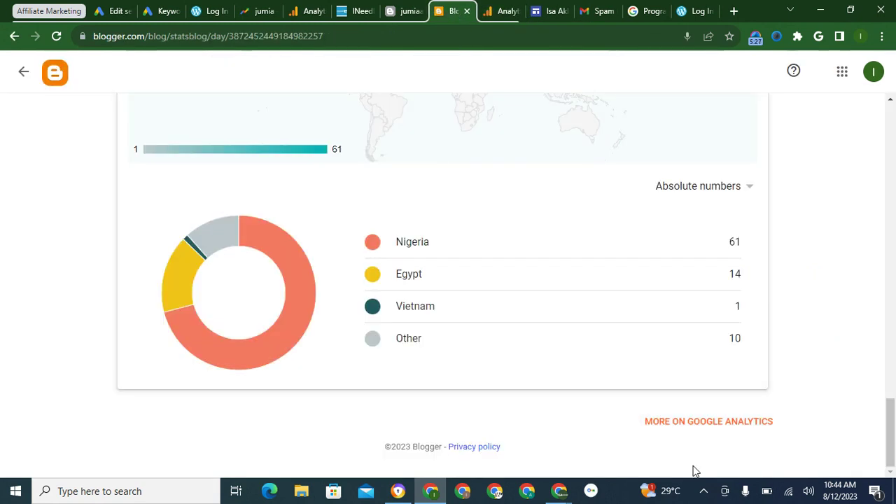
{"action": "scroll", "coordinate": [892, 297], "scroll_direction": "up", "scroll_amount": 1}
{"action": "scroll", "coordinate": [884, 119], "scroll_direction": "up", "scroll_amount": 15}
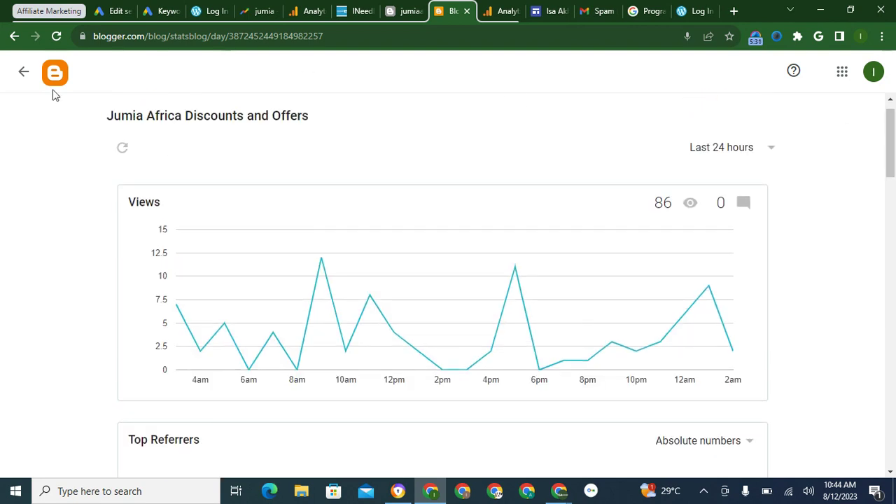
{"action": "left_click", "coordinate": [28, 74]}
{"action": "left_click_drag", "start_coordinate": [178, 236], "coordinate": [184, 387]}
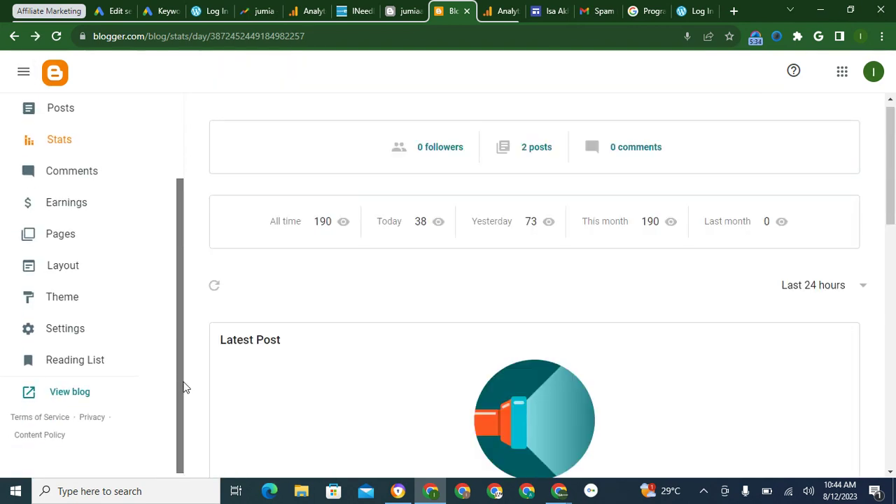
{"action": "left_click", "coordinate": [91, 347]}
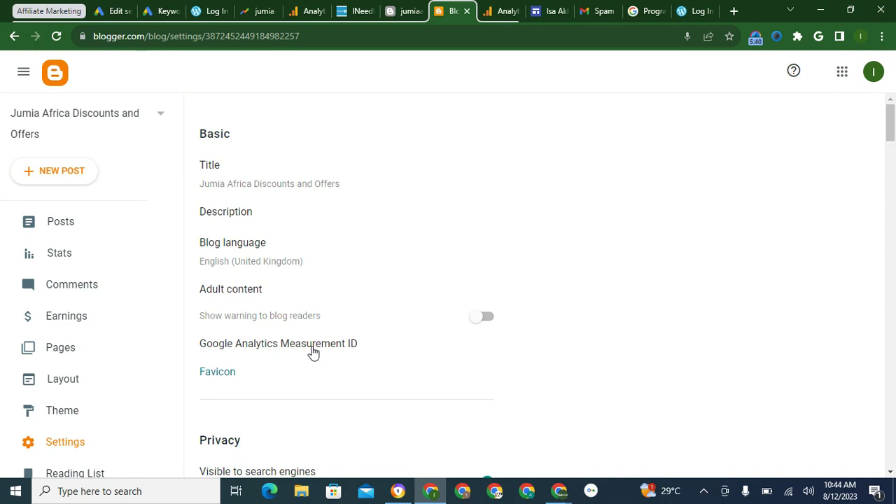
{"action": "left_click", "coordinate": [313, 352]}
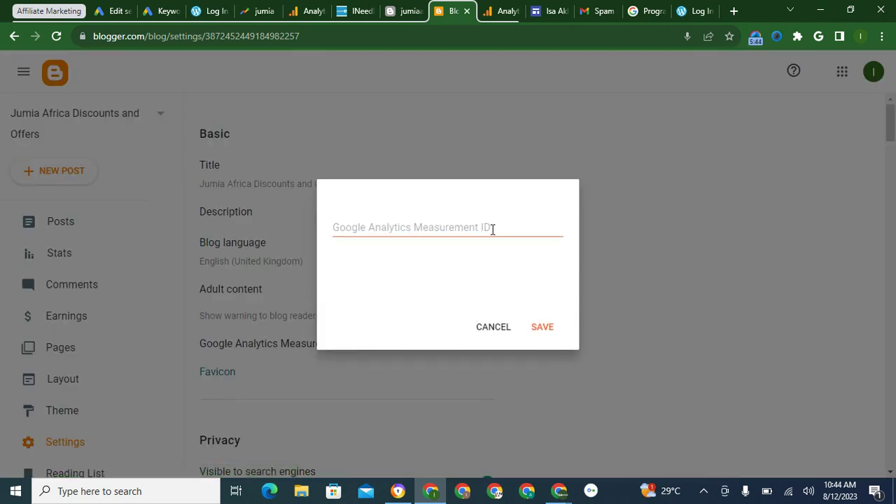
- Switch to Google Analytics and start creating a new account from its administration area
{"action": "left_click", "coordinate": [497, 16]}
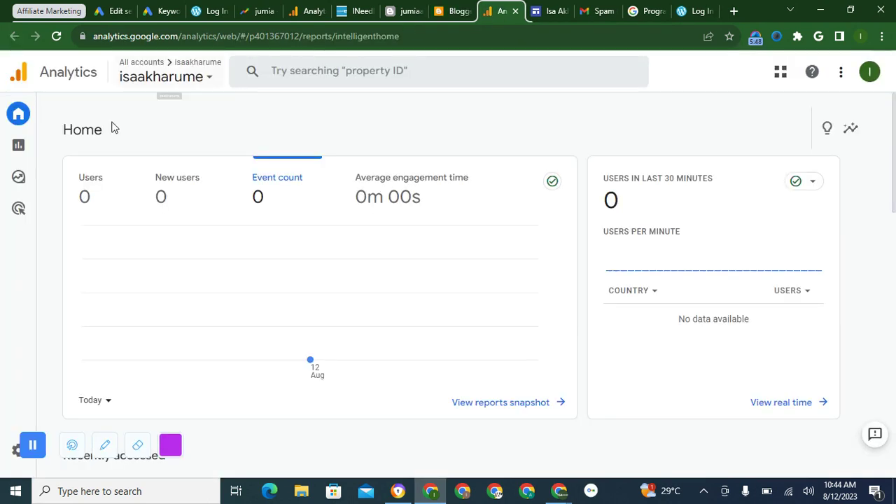
{"action": "mouse_move", "coordinate": [46, 262]}
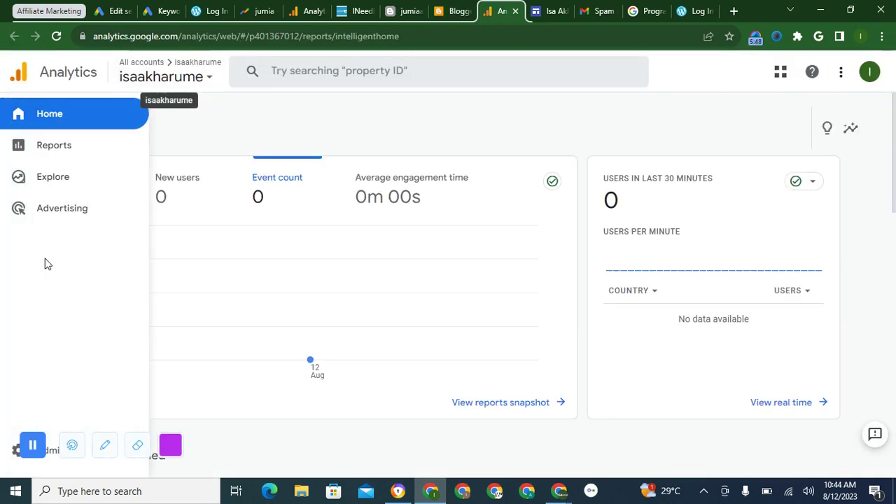
{"action": "left_click", "coordinate": [16, 457]}
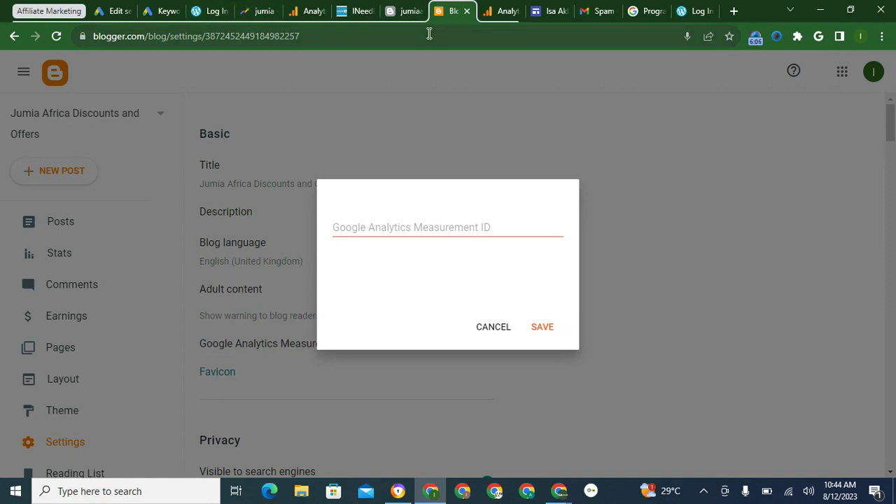
- Cancel the Measurement ID entry in Blogger, open the blog to copy its web address, and close it again
{"action": "left_click", "coordinate": [493, 327]}
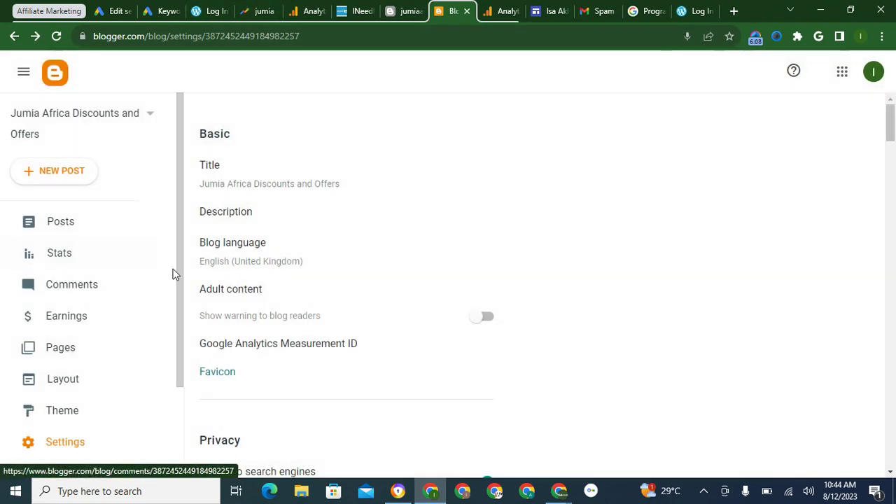
{"action": "left_click_drag", "start_coordinate": [176, 287], "coordinate": [175, 367]}
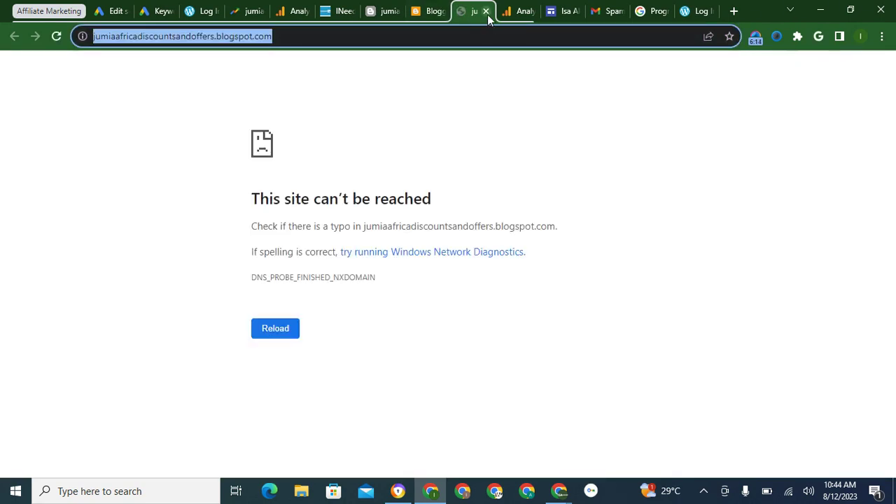
{"action": "left_click", "coordinate": [487, 12]}
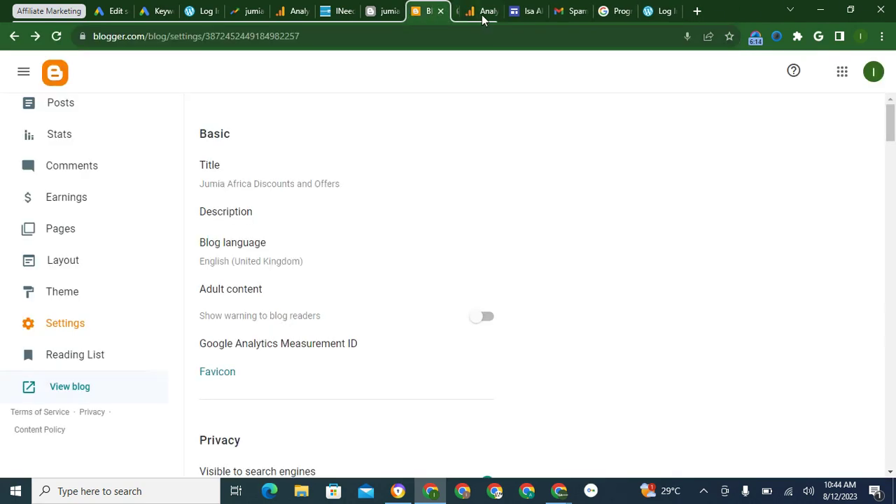
{"action": "left_click", "coordinate": [390, 16]}
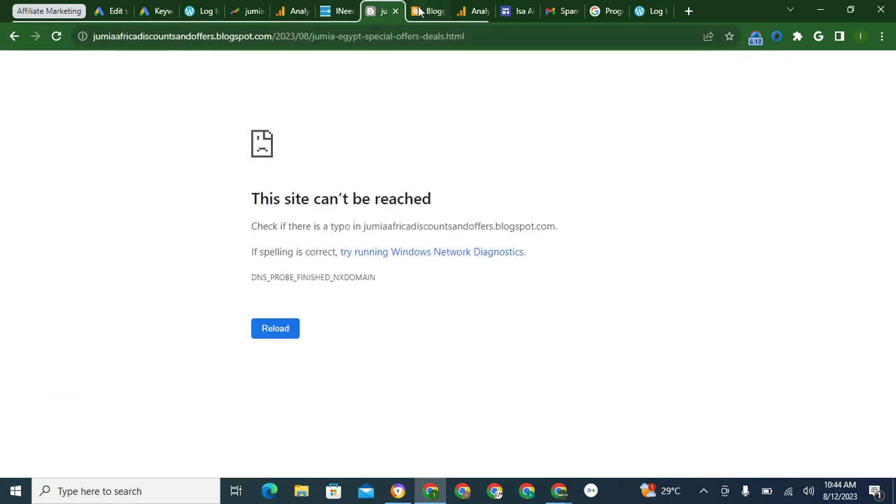
{"action": "left_click", "coordinate": [344, 11]}
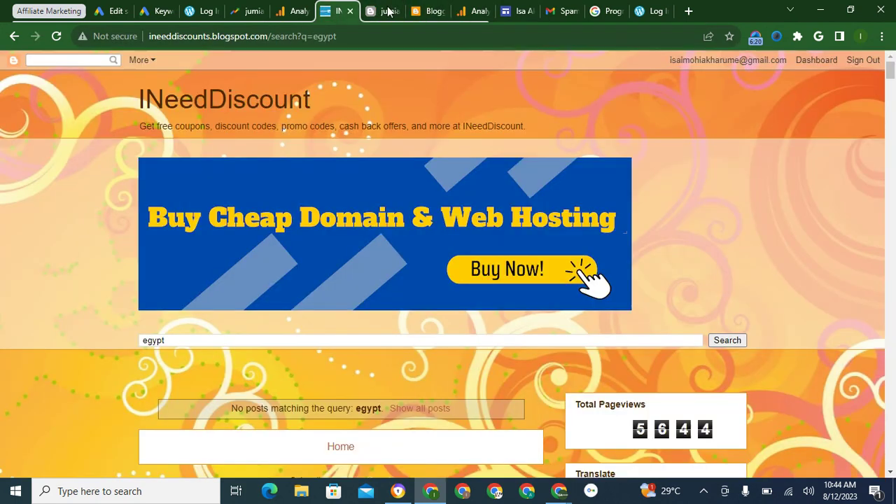
{"action": "left_click", "coordinate": [390, 12]}
{"action": "left_click", "coordinate": [466, 12]}
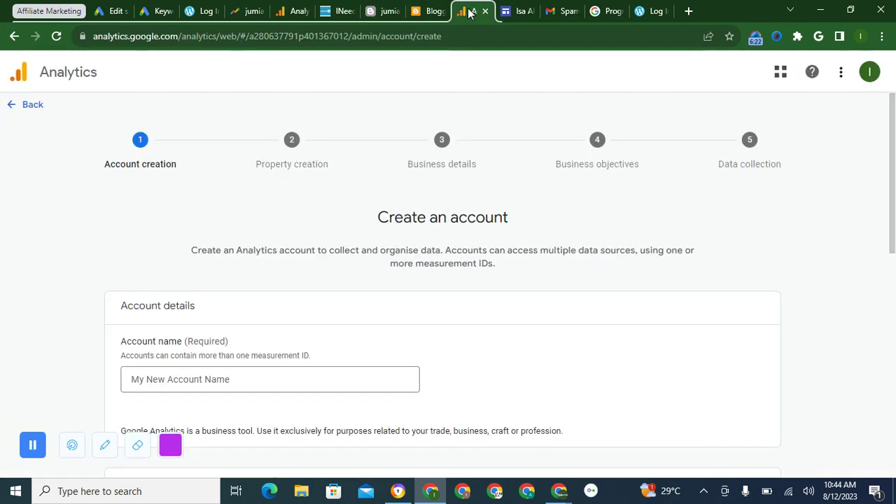
{"action": "left_click", "coordinate": [242, 377]}
{"action": "type", "text": "https://jumiaafricadiscountsandoffers.blogspot.com/"}
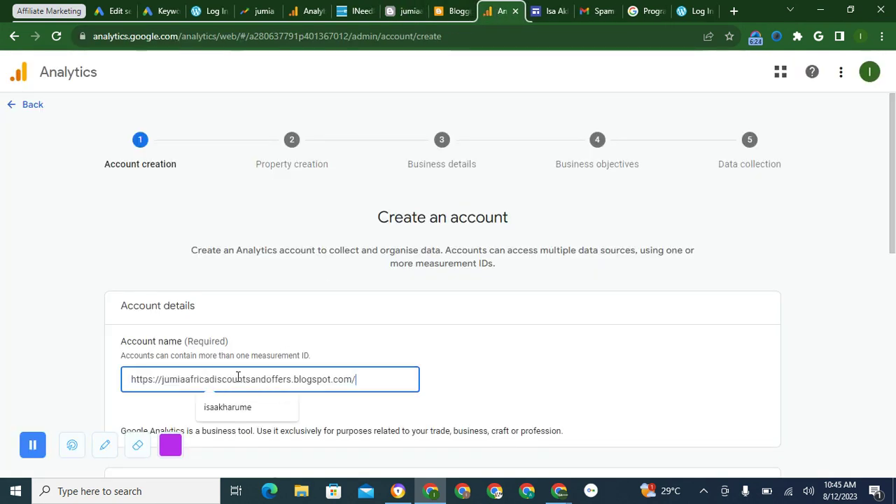
{"action": "left_click_drag", "start_coordinate": [164, 378], "coordinate": [88, 382]}
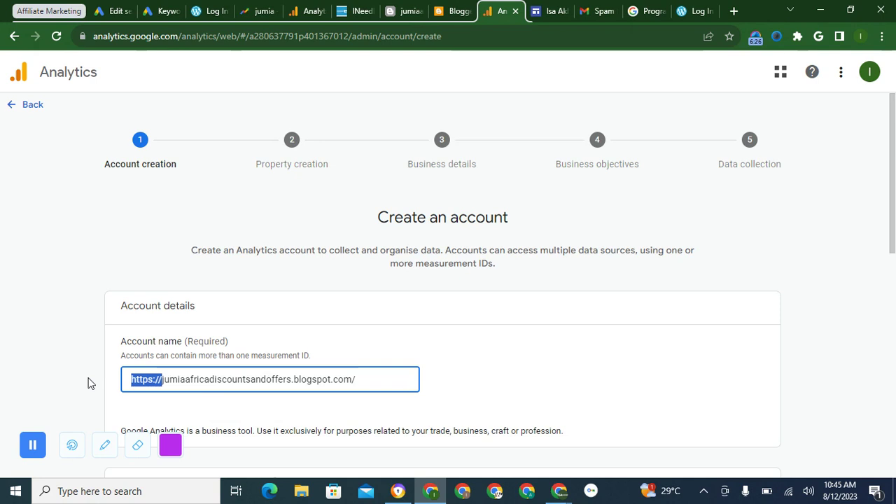
{"action": "key", "text": "BackSpace"}
{"action": "left_click_drag", "start_coordinate": [350, 376], "coordinate": [287, 380]}
{"action": "key", "text": "BackSpace"}
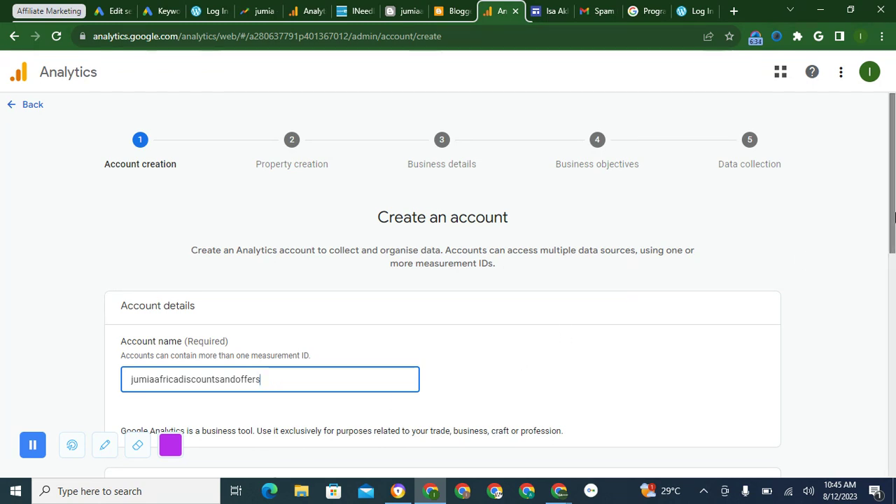
- Enable data sharing with Google products and services and continue to property creation
{"action": "scroll", "coordinate": [894, 242], "scroll_direction": "down", "scroll_amount": 1}
{"action": "scroll", "coordinate": [893, 244], "scroll_direction": "down", "scroll_amount": 1}
{"action": "scroll", "coordinate": [893, 249], "scroll_direction": "down", "scroll_amount": 5}
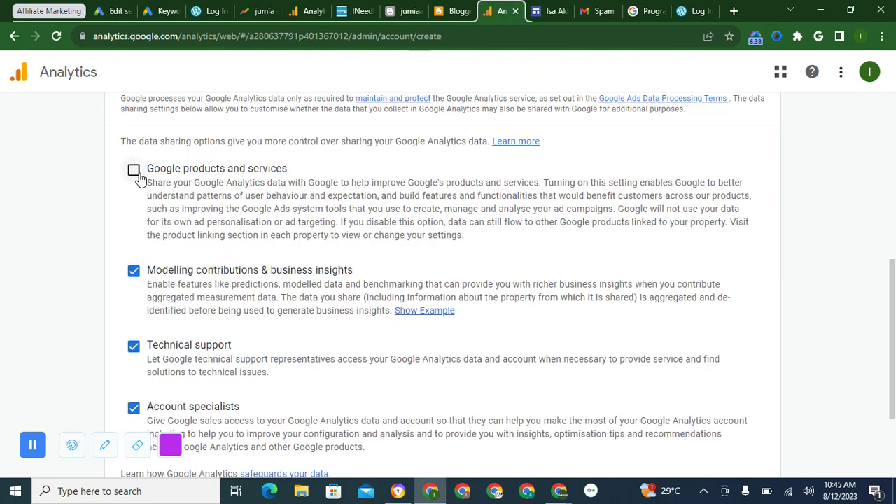
{"action": "left_click", "coordinate": [134, 170]}
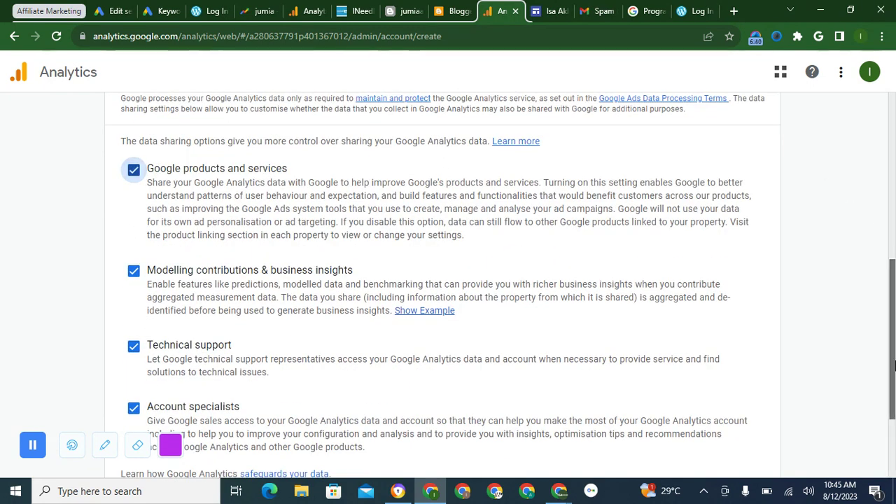
{"action": "left_click_drag", "start_coordinate": [893, 311], "coordinate": [894, 441]}
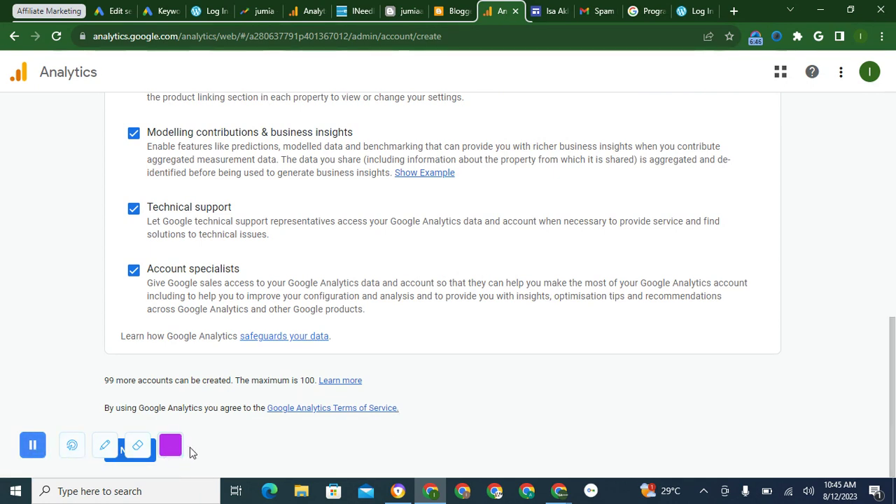
{"action": "left_click", "coordinate": [119, 466]}
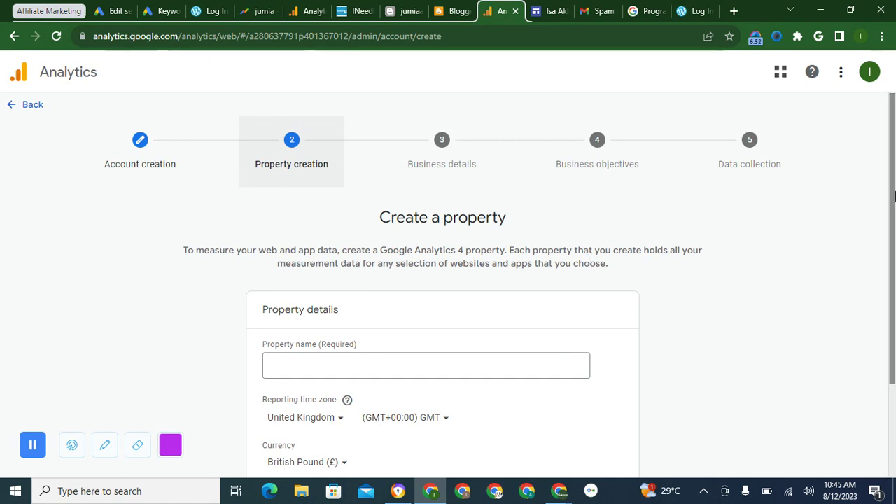
- Name the property "jumiaafricadiscountsandoffers." by pasting the blog address and trimming its prefix and domain ending
{"action": "scroll", "coordinate": [895, 194], "scroll_direction": "down", "scroll_amount": 2}
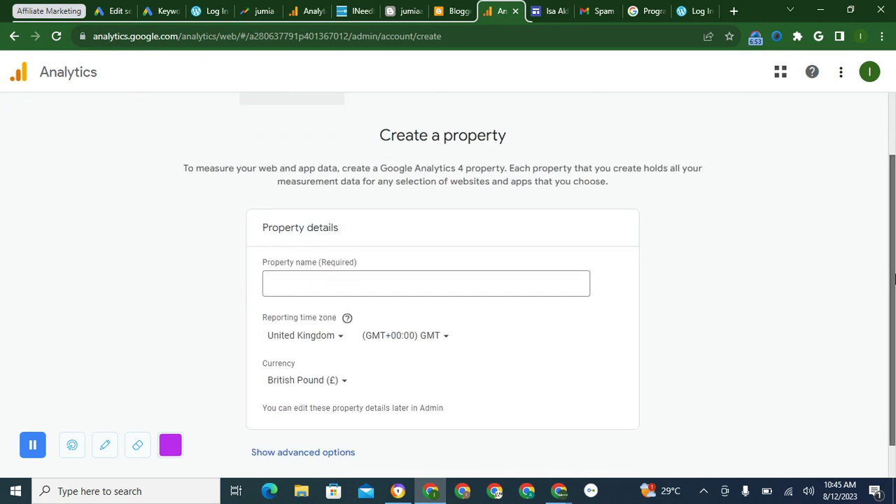
{"action": "left_click", "coordinate": [342, 254]}
{"action": "type", "text": "https://jumiaafricadiscountsandoffers.blogspot.com/"}
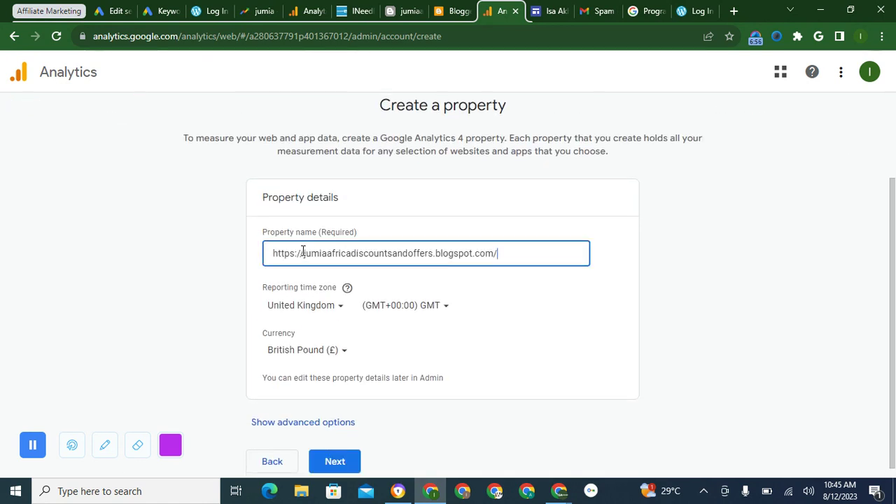
{"action": "left_click_drag", "start_coordinate": [302, 252], "coordinate": [219, 262]}
{"action": "key", "text": "BackSpace"}
{"action": "left_click_drag", "start_coordinate": [469, 253], "coordinate": [404, 259]}
{"action": "key", "text": "BackSpace"}
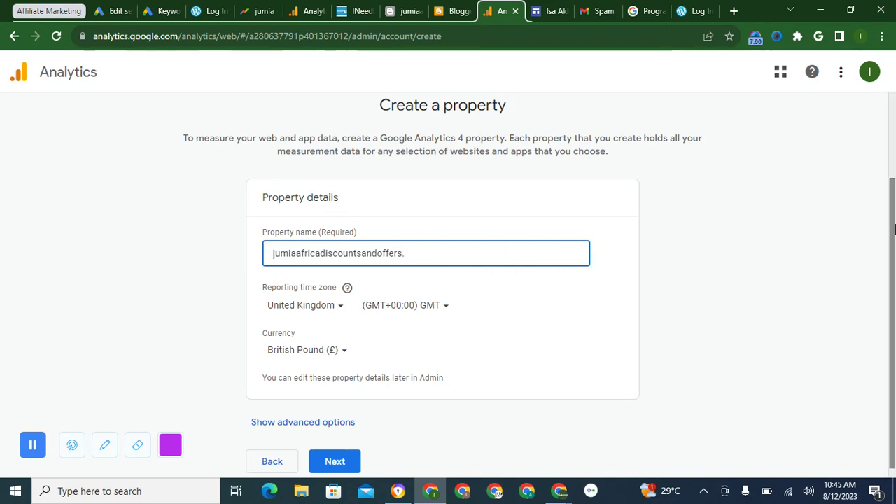
- Set the property's reporting time zone to Nigeria and its currency to Nigerian Naira (₦)
{"action": "left_click", "coordinate": [294, 308]}
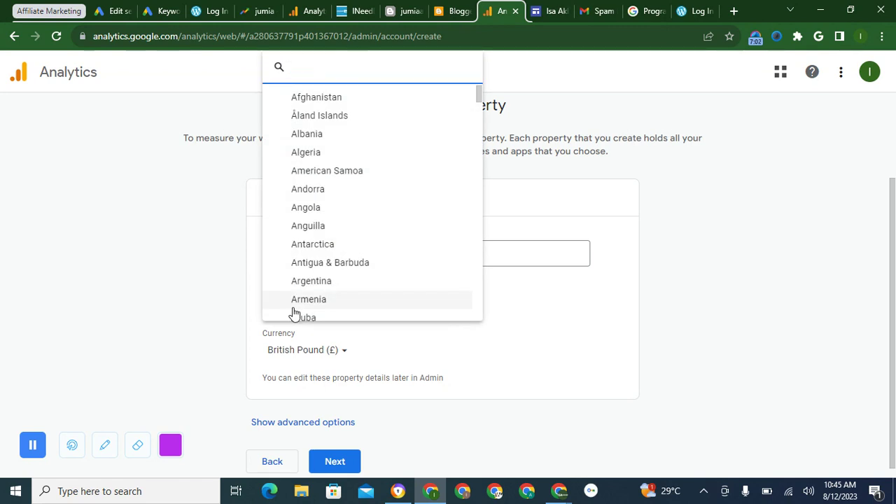
{"action": "type", "text": "niger"}
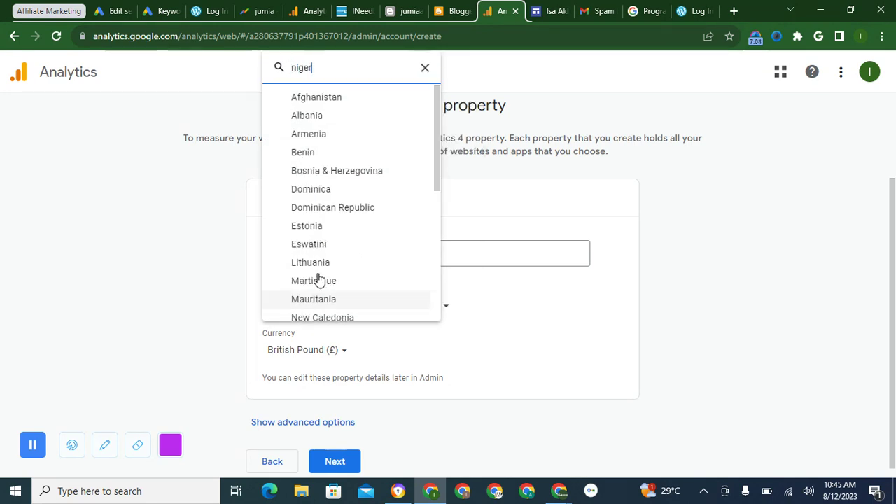
{"action": "left_click", "coordinate": [315, 308]}
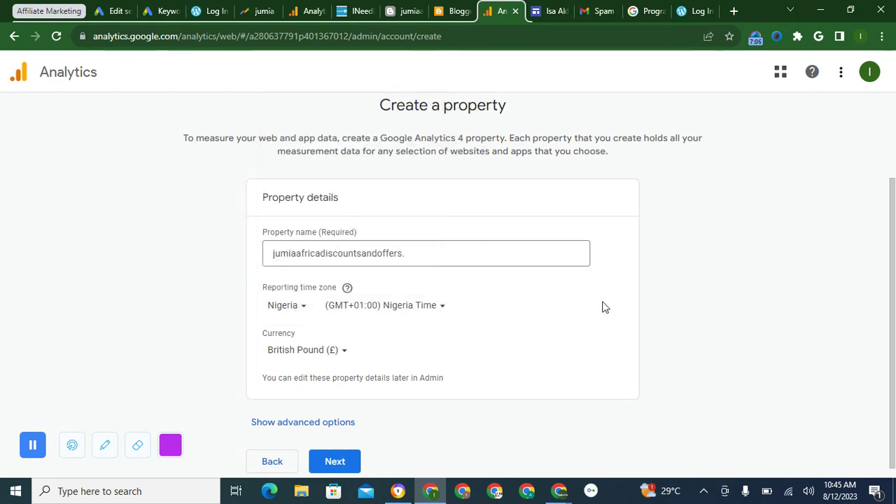
{"action": "left_click", "coordinate": [329, 350]}
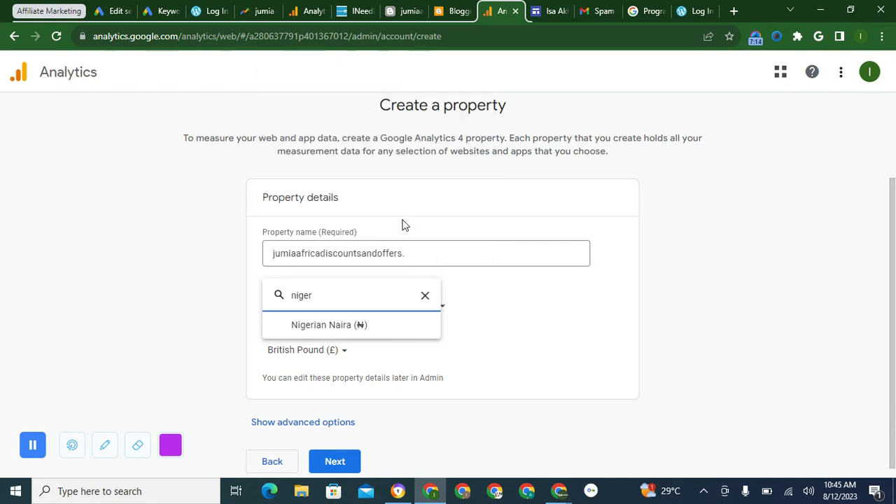
{"action": "left_click", "coordinate": [347, 327]}
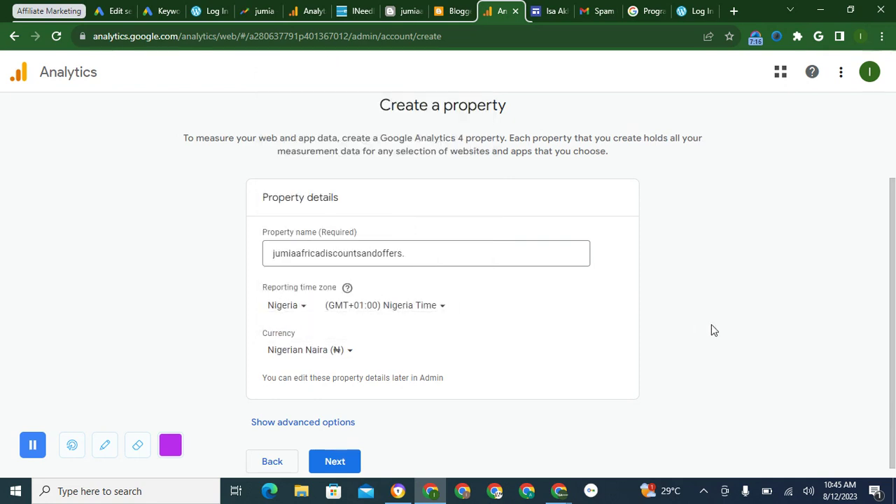
- Show the property's advanced options, leave the Universal Analytics property off, and continue to the business details
{"action": "scroll", "coordinate": [894, 266], "scroll_direction": "down", "scroll_amount": 1}
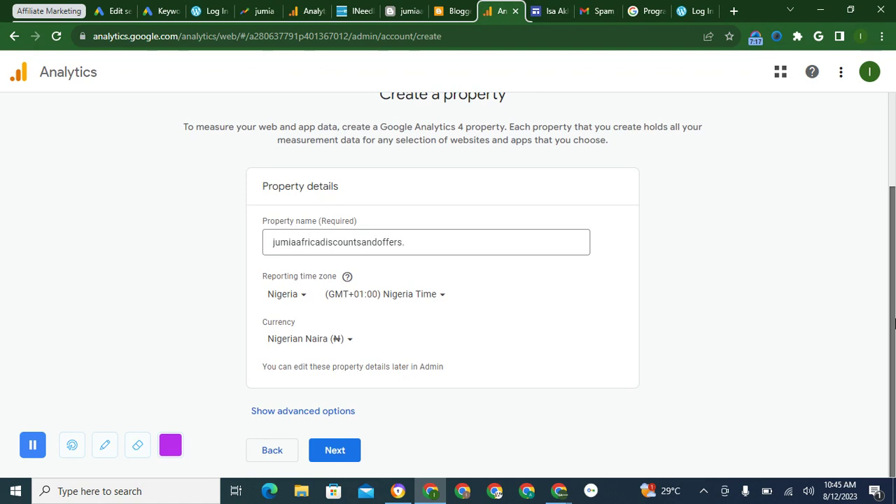
{"action": "left_click", "coordinate": [339, 413]}
{"action": "scroll", "coordinate": [894, 413], "scroll_direction": "down", "scroll_amount": 2}
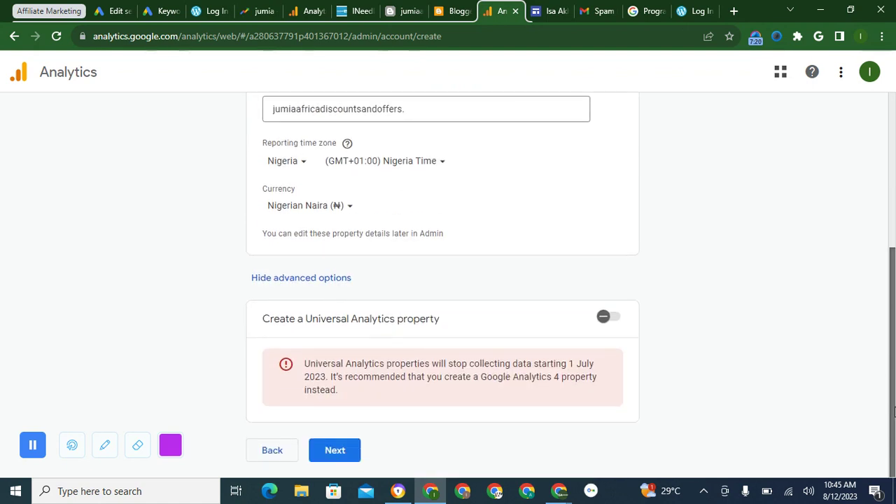
{"action": "left_click", "coordinate": [332, 451]}
- Set the business size to Small – 1 to 10 employees and open the industry category choices
{"action": "scroll", "coordinate": [893, 396], "scroll_direction": "down", "scroll_amount": 2}
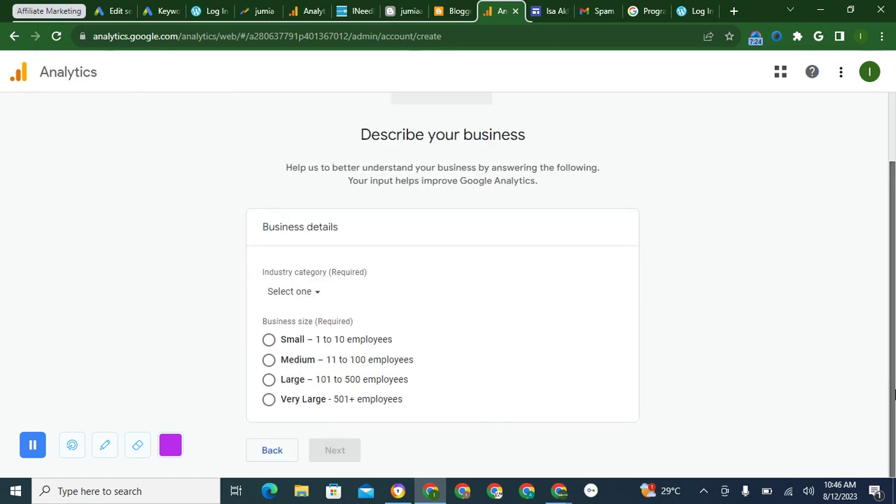
{"action": "left_click", "coordinate": [289, 340]}
{"action": "left_click", "coordinate": [292, 298]}
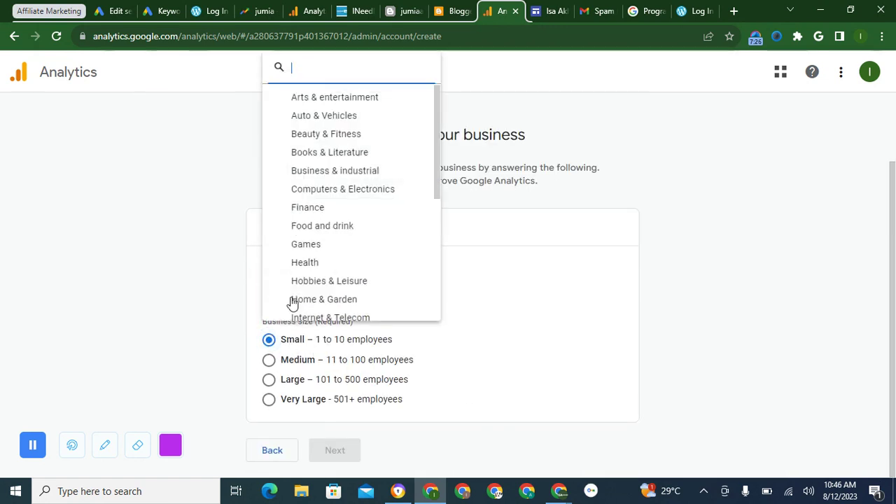
{"action": "type", "text": "b"}
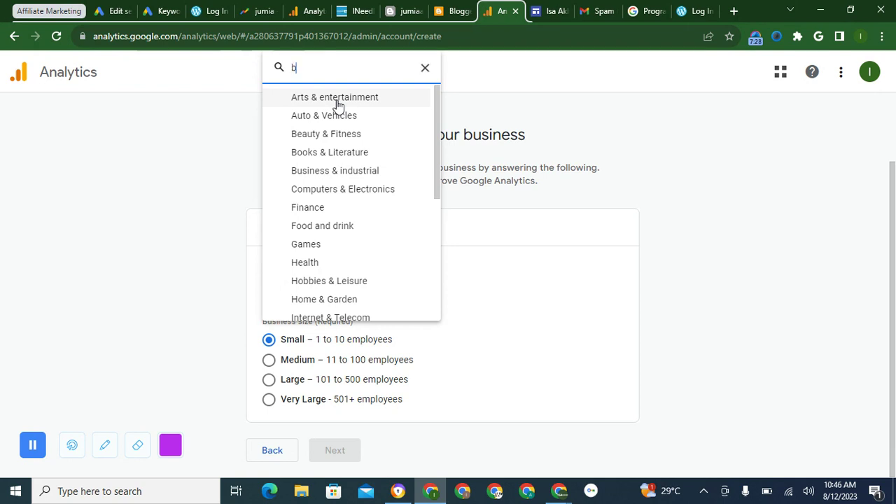
{"action": "type", "text": "log"}
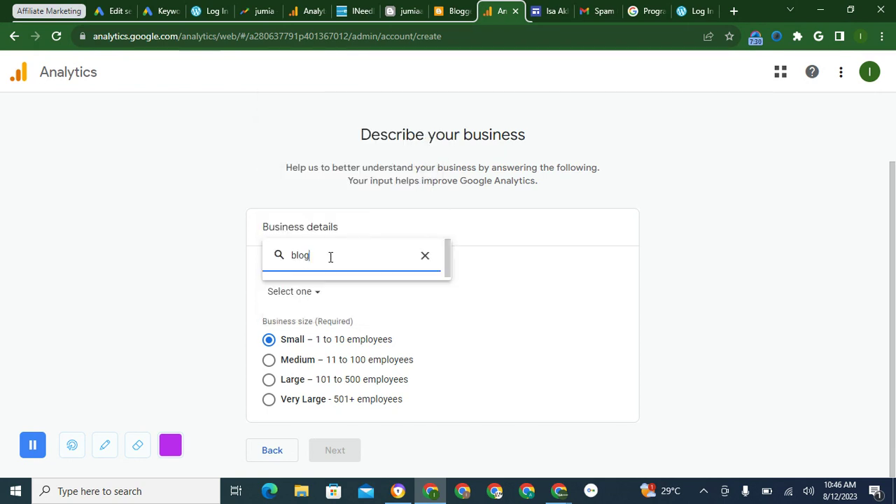
{"action": "key", "text": "BackSpace"}
{"action": "key", "text": "BackSpace"}
{"action": "key", "text": "BackSpace"}
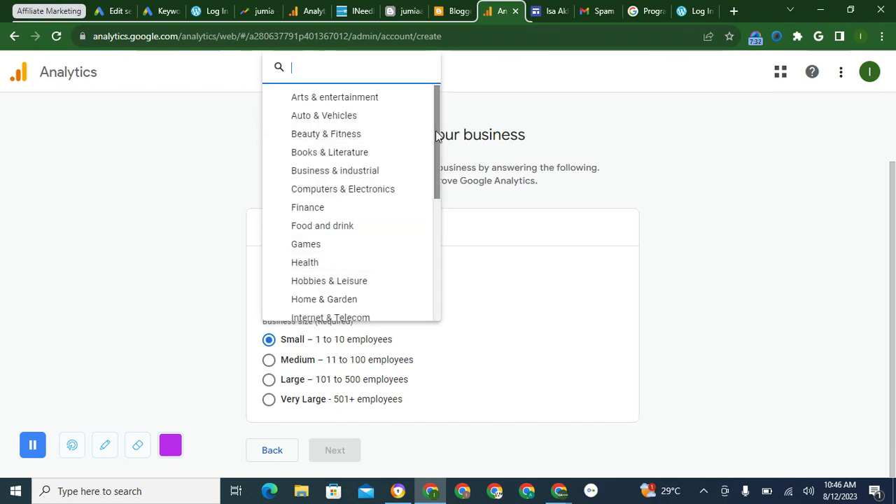
- Set the industry category to Shopping and continue to the list of business objectives
{"action": "left_click_drag", "start_coordinate": [440, 126], "coordinate": [435, 258]}
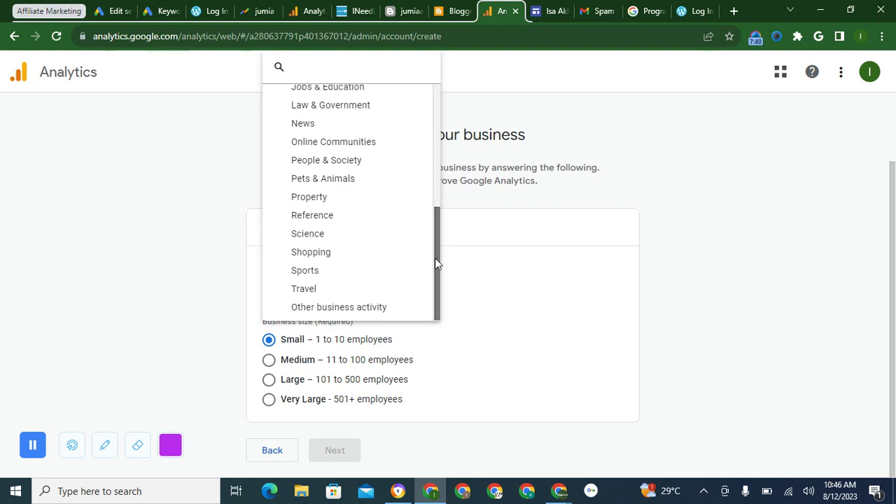
{"action": "left_click", "coordinate": [330, 252]}
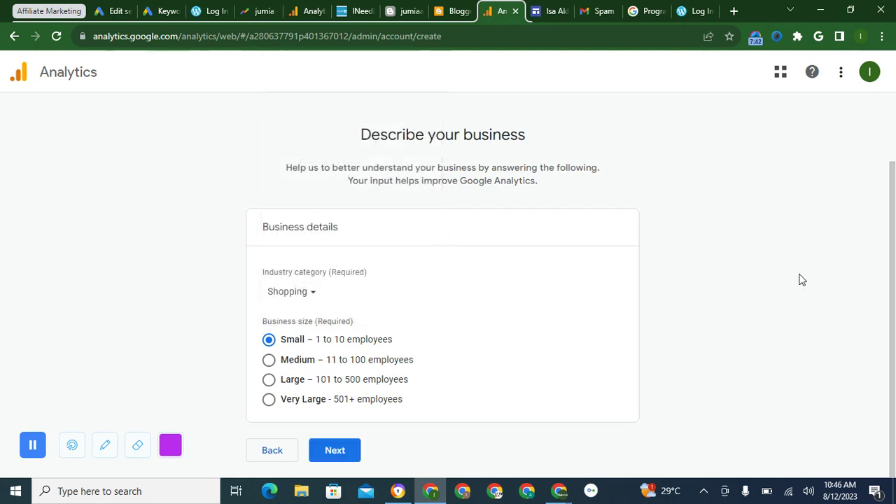
{"action": "left_click", "coordinate": [344, 455]}
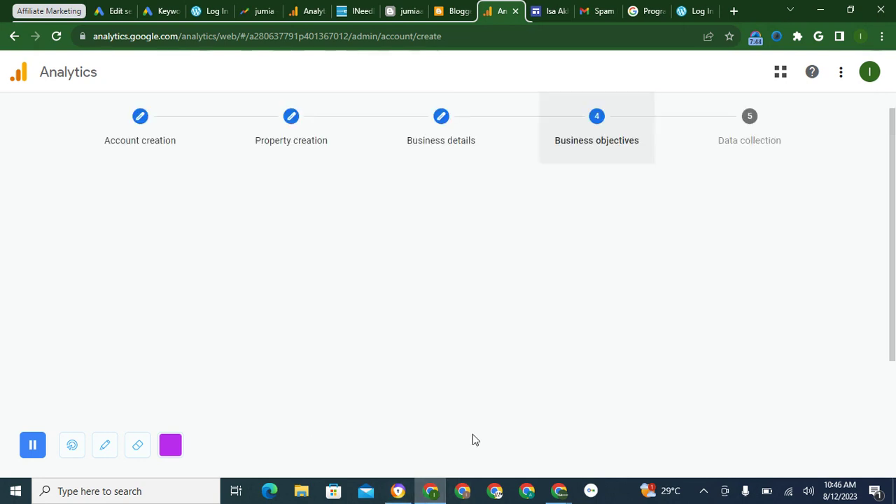
{"action": "left_click_drag", "start_coordinate": [893, 212], "coordinate": [893, 328]}
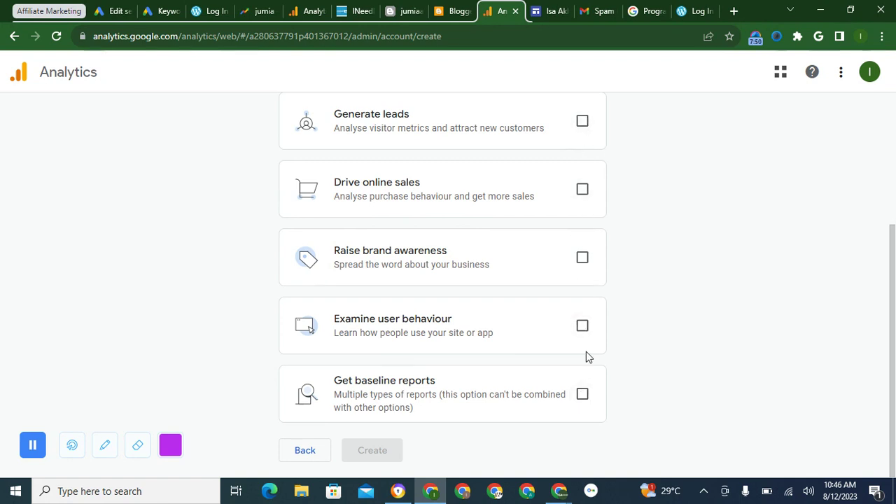
- Try selecting Generate leads, Drive online sales, Raise brand awareness and Examine user behaviour as the business objectives
{"action": "left_click", "coordinate": [582, 394]}
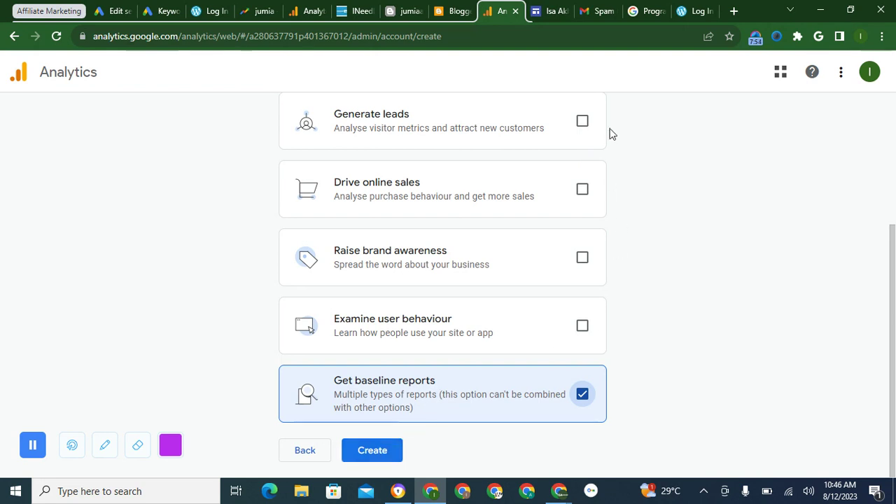
{"action": "left_click", "coordinate": [582, 121]}
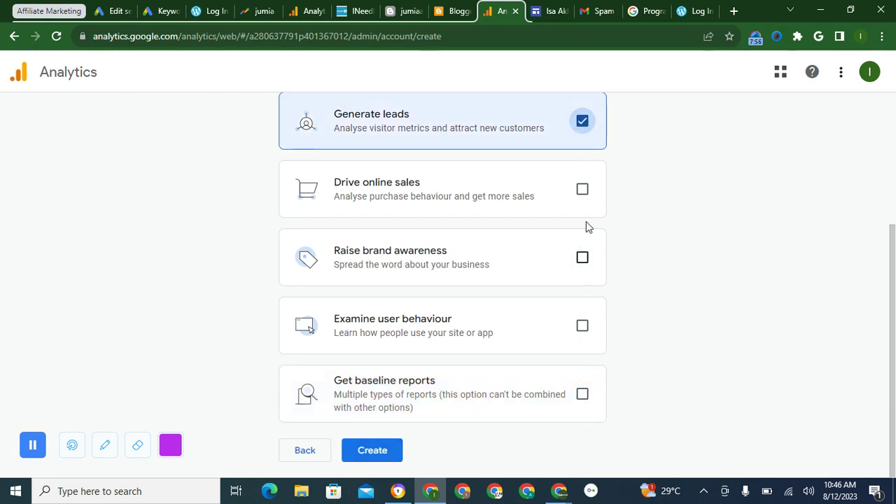
{"action": "left_click", "coordinate": [584, 191]}
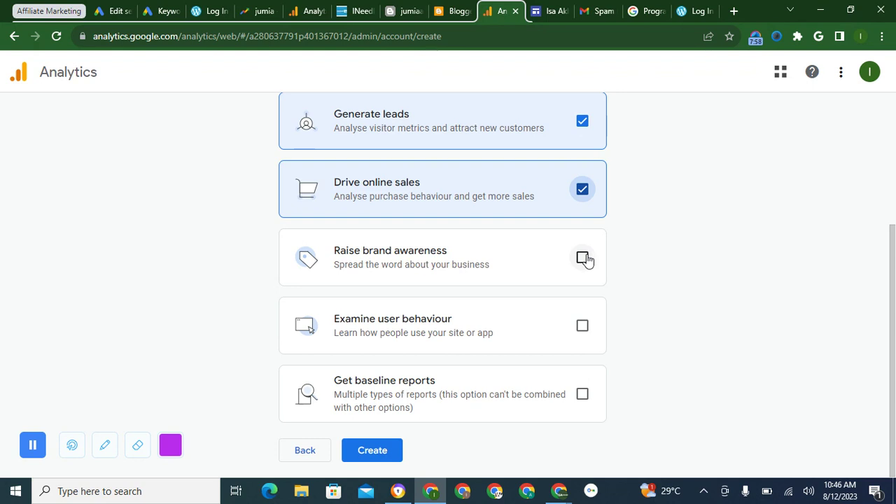
{"action": "left_click", "coordinate": [584, 258]}
{"action": "left_click", "coordinate": [582, 327]}
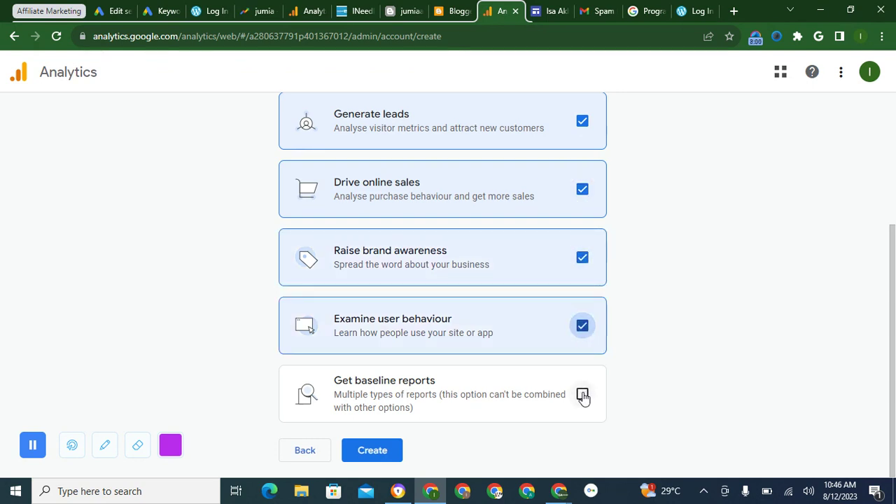
- Choose Get baseline reports as the business objective and create the Analytics account
{"action": "left_click", "coordinate": [583, 395]}
{"action": "left_click", "coordinate": [383, 449]}
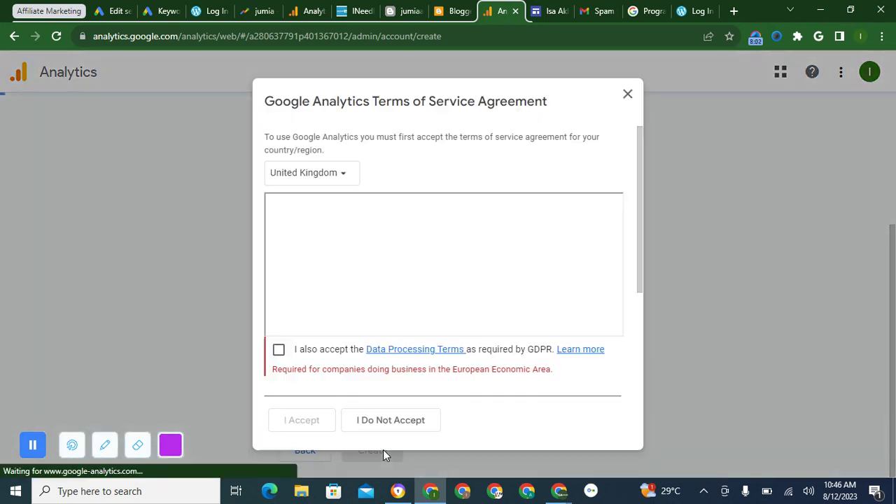
- Accept the GDPR Data Processing Terms, the Measurement Controller – Controller Data Protection Terms and the Terms of Service Agreement
{"action": "scroll", "coordinate": [383, 449], "scroll_direction": "down", "scroll_amount": 3}
{"action": "left_click", "coordinate": [272, 180]}
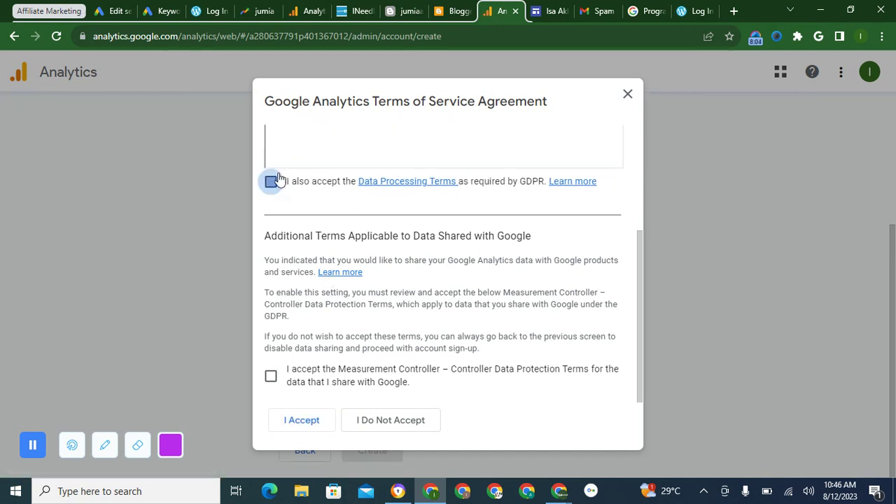
{"action": "scroll", "coordinate": [644, 283], "scroll_direction": "down", "scroll_amount": 3}
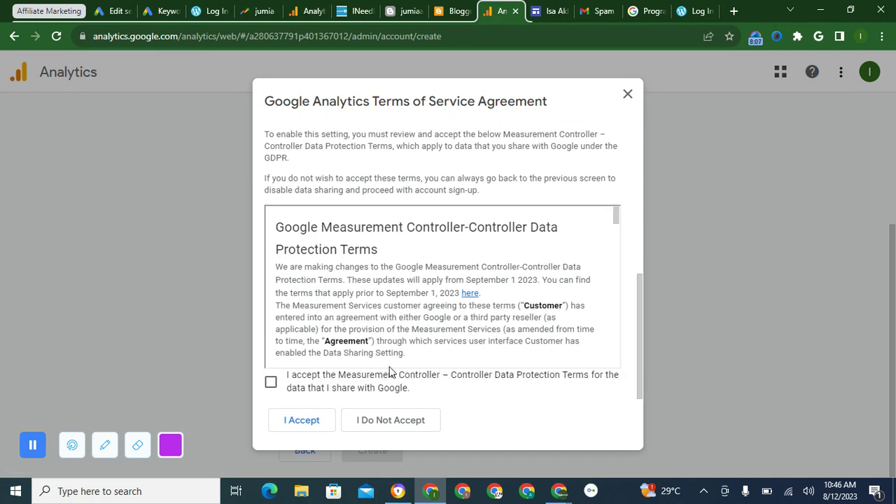
{"action": "left_click", "coordinate": [271, 382]}
{"action": "left_click_drag", "start_coordinate": [640, 370], "coordinate": [632, 416]}
{"action": "left_click", "coordinate": [302, 420]}
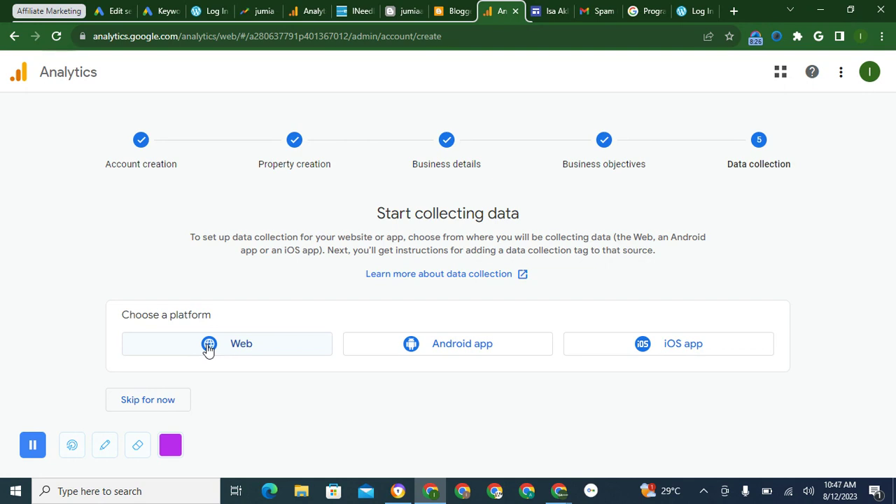
{"action": "left_click", "coordinate": [208, 346]}
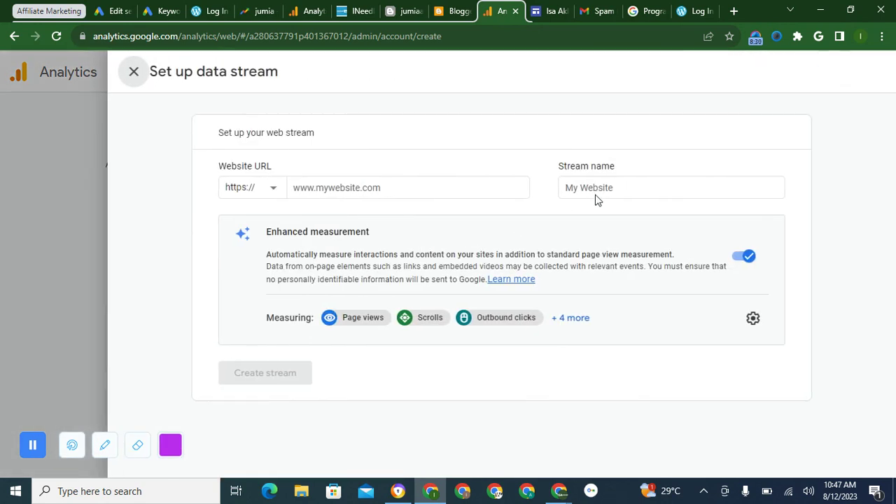
{"action": "left_click", "coordinate": [626, 189]}
{"action": "left_click", "coordinate": [437, 191]}
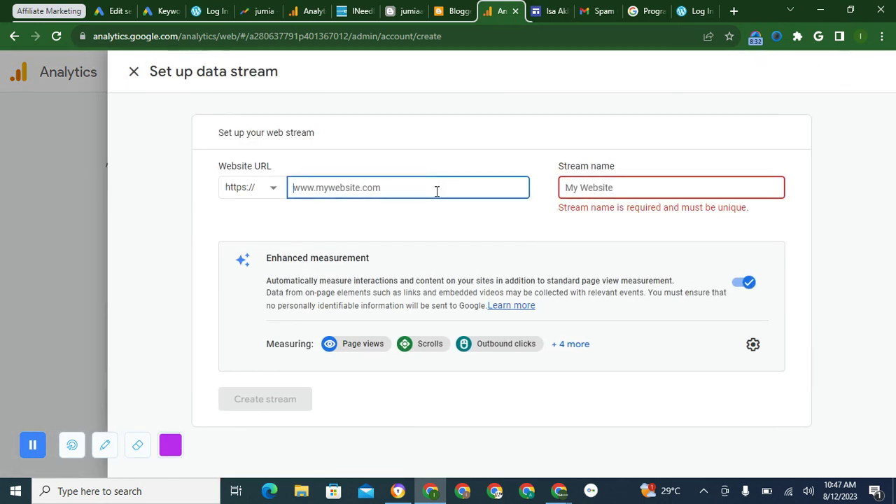
{"action": "type", "text": "https://jumiaafricadiscountsandoffers.blogspot.com/"}
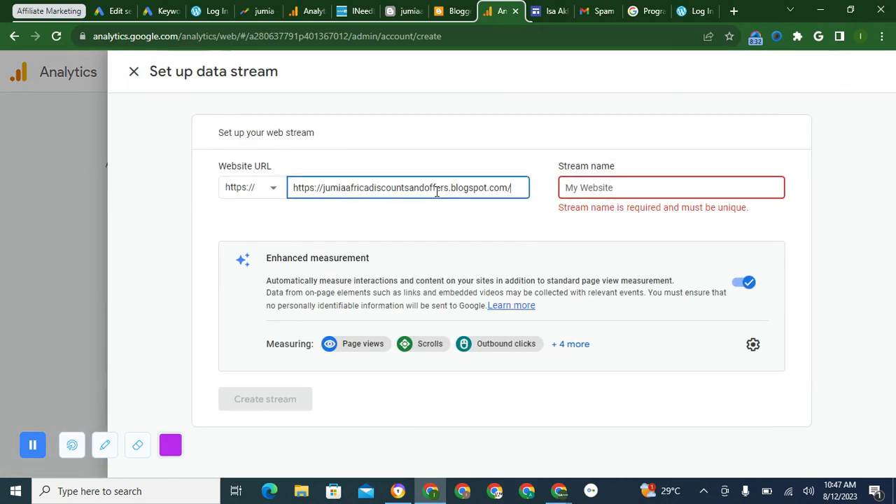
{"action": "double_click", "coordinate": [322, 188]}
{"action": "key", "text": "ctrl+c"}
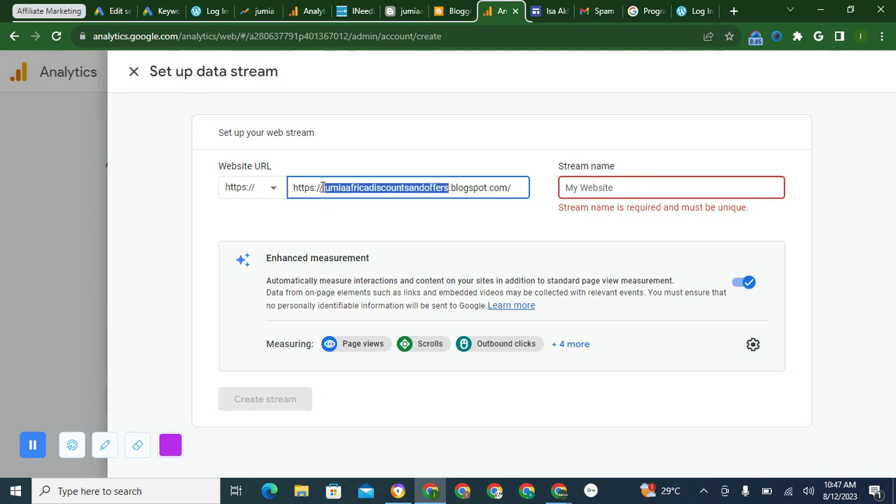
{"action": "key", "text": "BackSpace"}
{"action": "key", "text": "BackSpace"}
{"action": "key", "text": "BackSpace"}
{"action": "key", "text": "BackSpace"}
{"action": "key", "text": "BackSpace"}
{"action": "key", "text": "BackSpace"}
{"action": "key", "text": "BackSpace"}
{"action": "key", "text": "BackSpace"}
{"action": "key", "text": "BackSpace"}
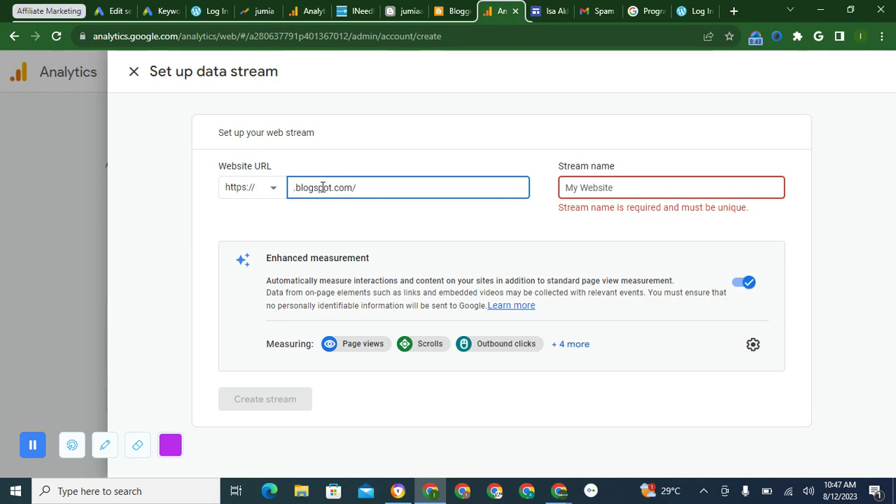
{"action": "key", "text": "ctrl+v"}
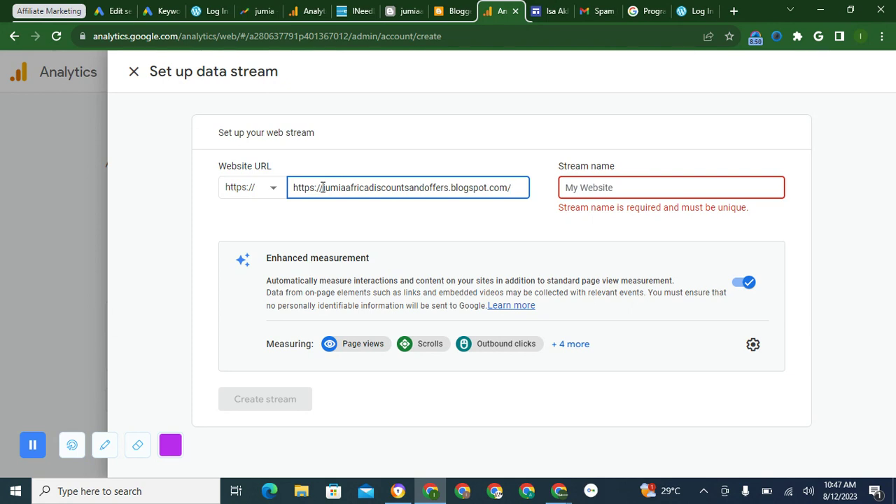
{"action": "key", "text": "BackSpace"}
{"action": "key", "text": "BackSpace"}
{"action": "key", "text": "BackSpace"}
{"action": "key", "text": "BackSpace"}
{"action": "key", "text": "BackSpace"}
{"action": "key", "text": "BackSpace"}
{"action": "key", "text": "BackSpace"}
{"action": "key", "text": "BackSpace"}
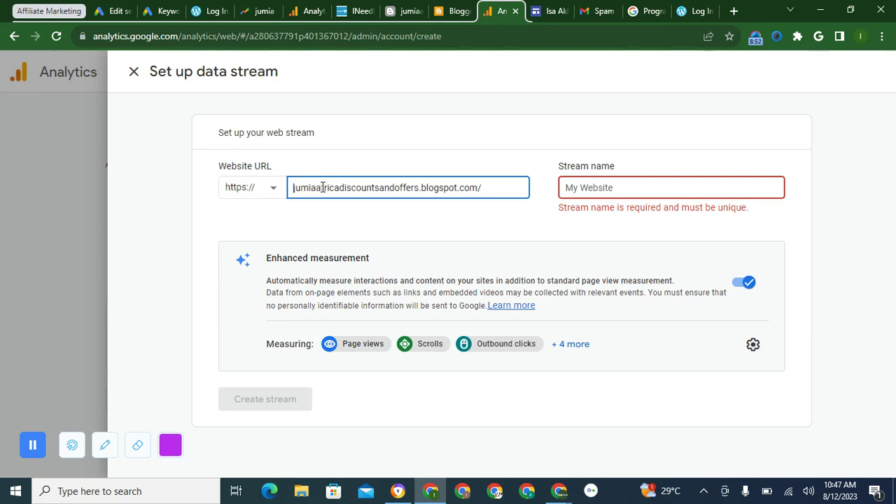
{"action": "left_click", "coordinate": [502, 190]}
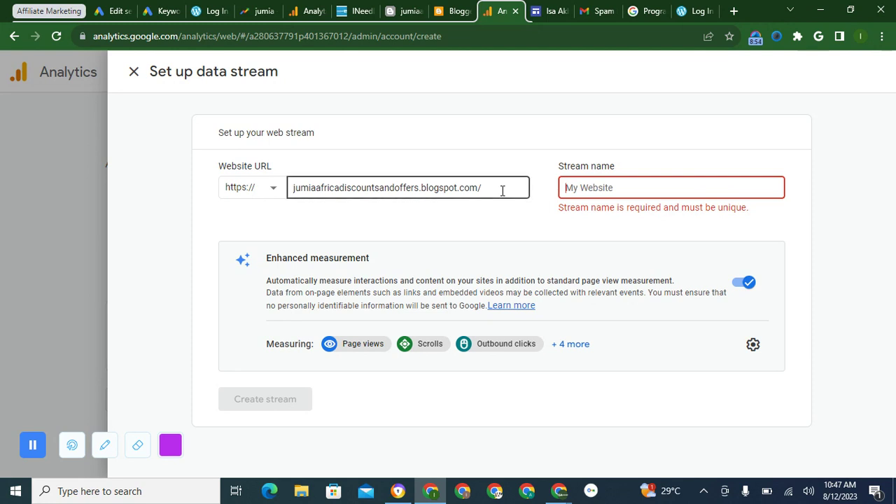
- Name the web stream jumiaafricadiscountsandoffers and create it
{"action": "left_click", "coordinate": [576, 190]}
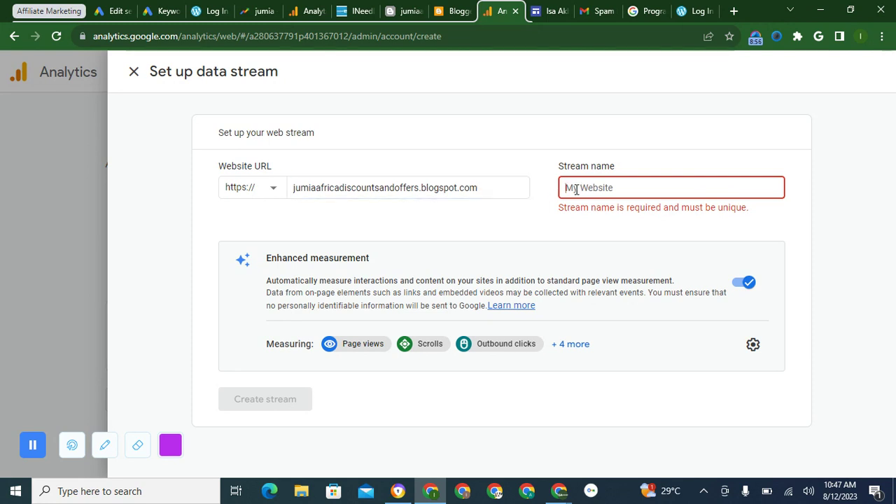
{"action": "type", "text": "https://jumiaafricadiscountsandoffers.blogspot.com/"}
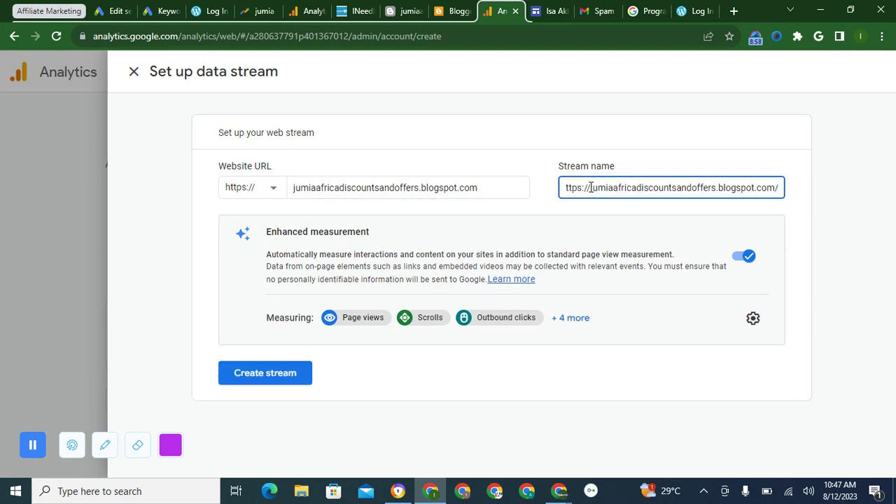
{"action": "left_click_drag", "start_coordinate": [591, 188], "coordinate": [549, 190]}
{"action": "key", "text": "BackSpace"}
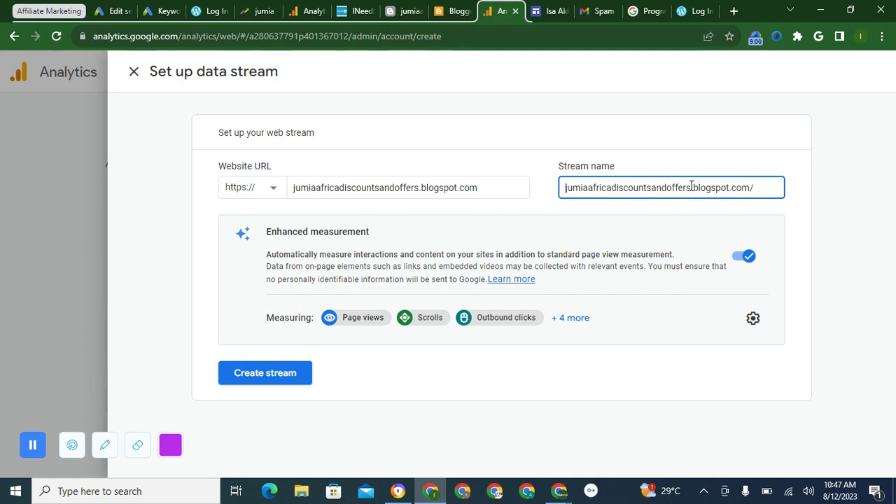
{"action": "left_click_drag", "start_coordinate": [692, 188], "coordinate": [772, 191]}
{"action": "key", "text": "BackSpace"}
{"action": "key", "text": "BackSpace"}
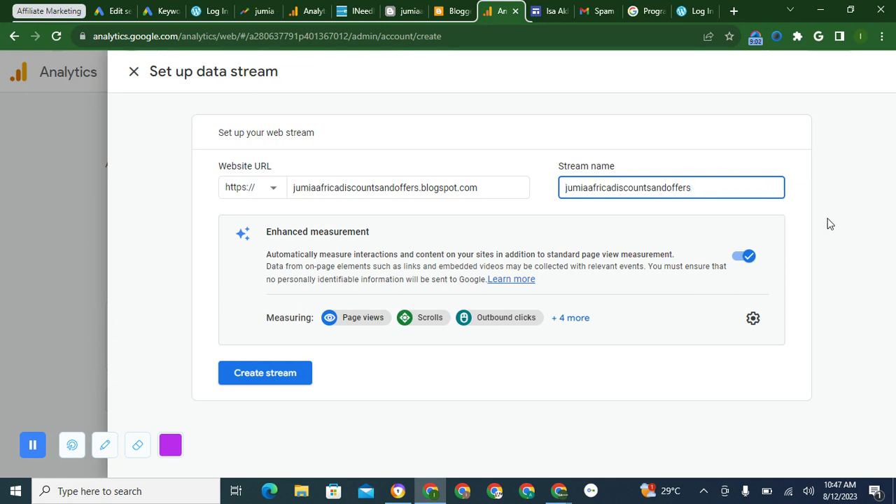
{"action": "left_click", "coordinate": [282, 374]}
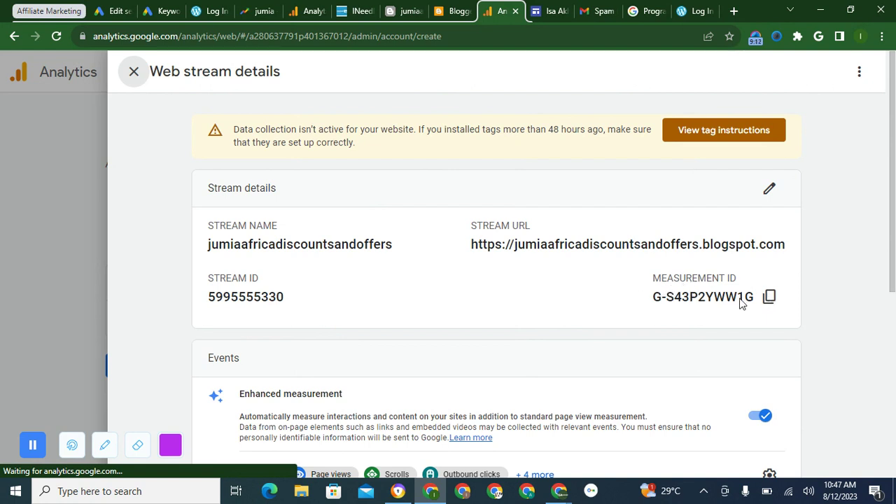
- Close the tag installation instructions and copy the web stream's measurement ID
{"action": "left_click", "coordinate": [770, 299]}
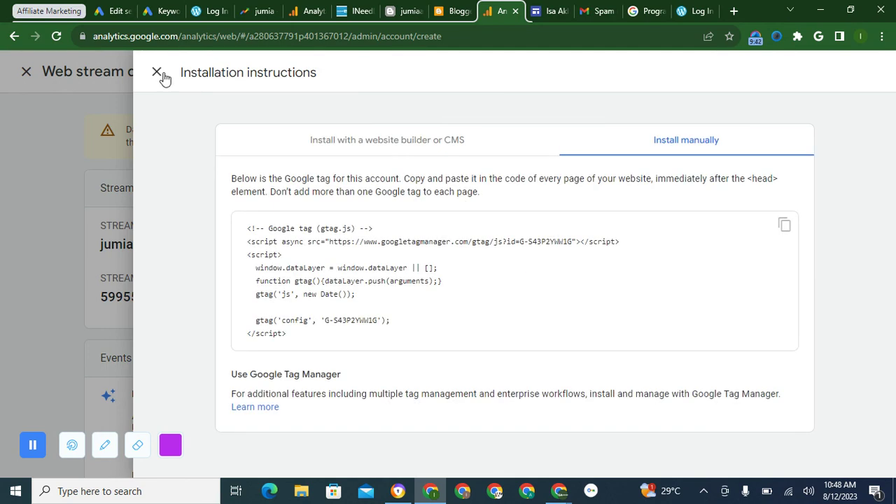
{"action": "left_click", "coordinate": [157, 74]}
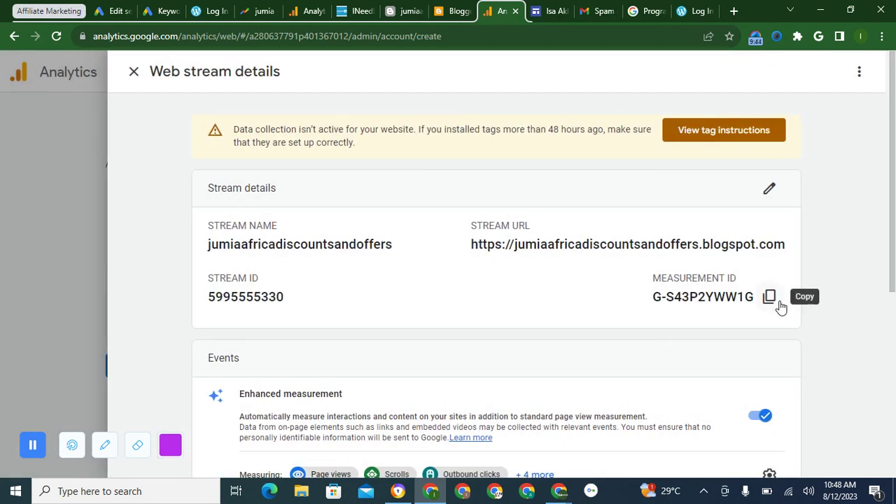
{"action": "left_click", "coordinate": [770, 298]}
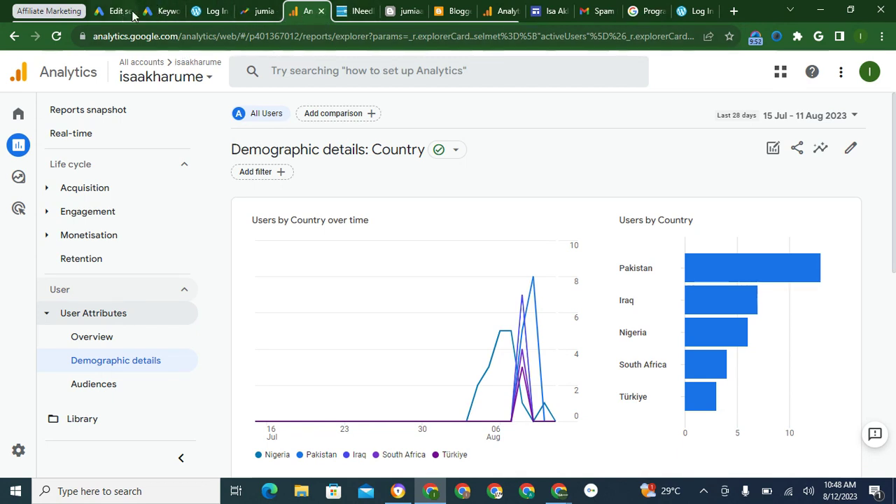
- Switch to the blog's Blogger settings, paste the copied ID as the Google Analytics Measurement ID and save it
{"action": "left_click", "coordinate": [448, 12]}
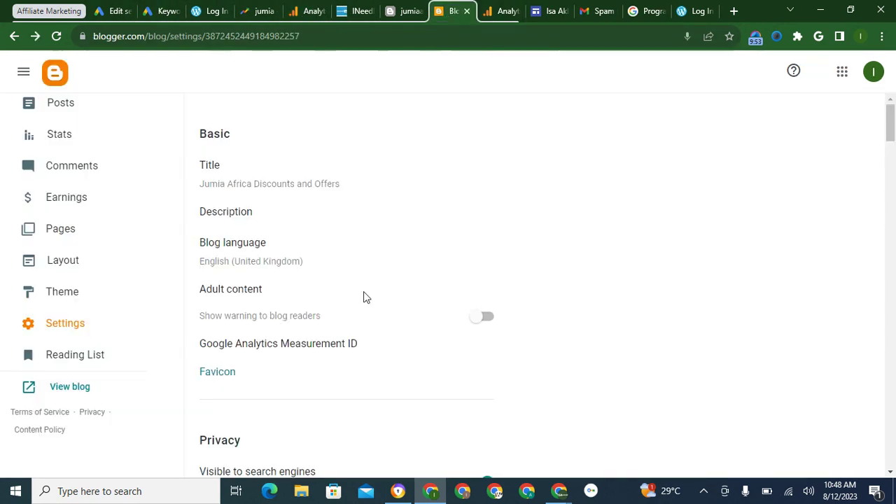
{"action": "left_click", "coordinate": [315, 346]}
{"action": "left_click", "coordinate": [448, 233]}
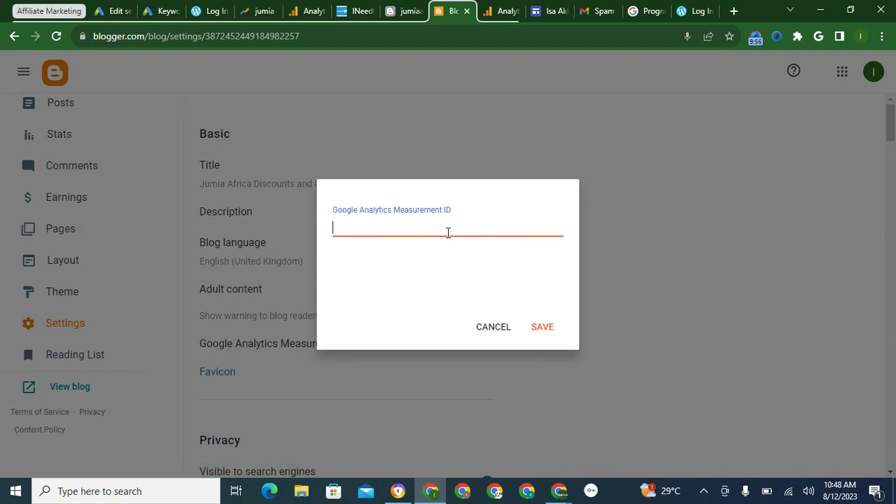
{"action": "key", "text": "ctrl+v"}
{"action": "left_click", "coordinate": [542, 329]}
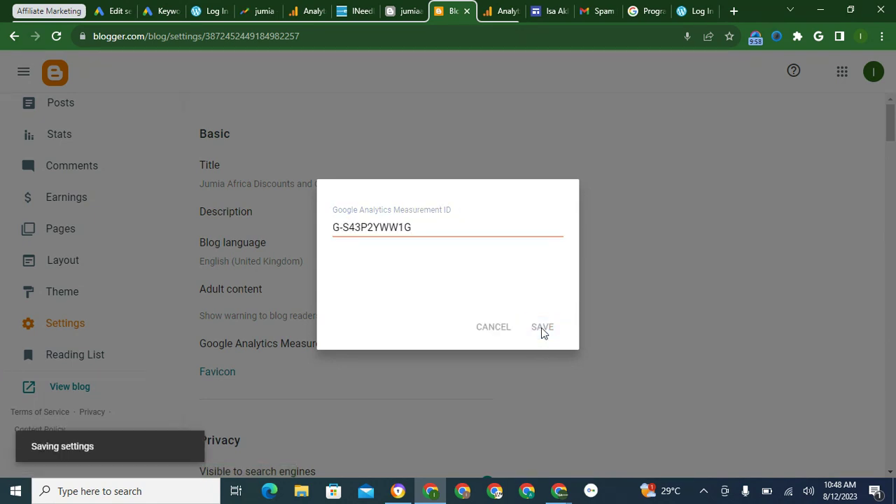